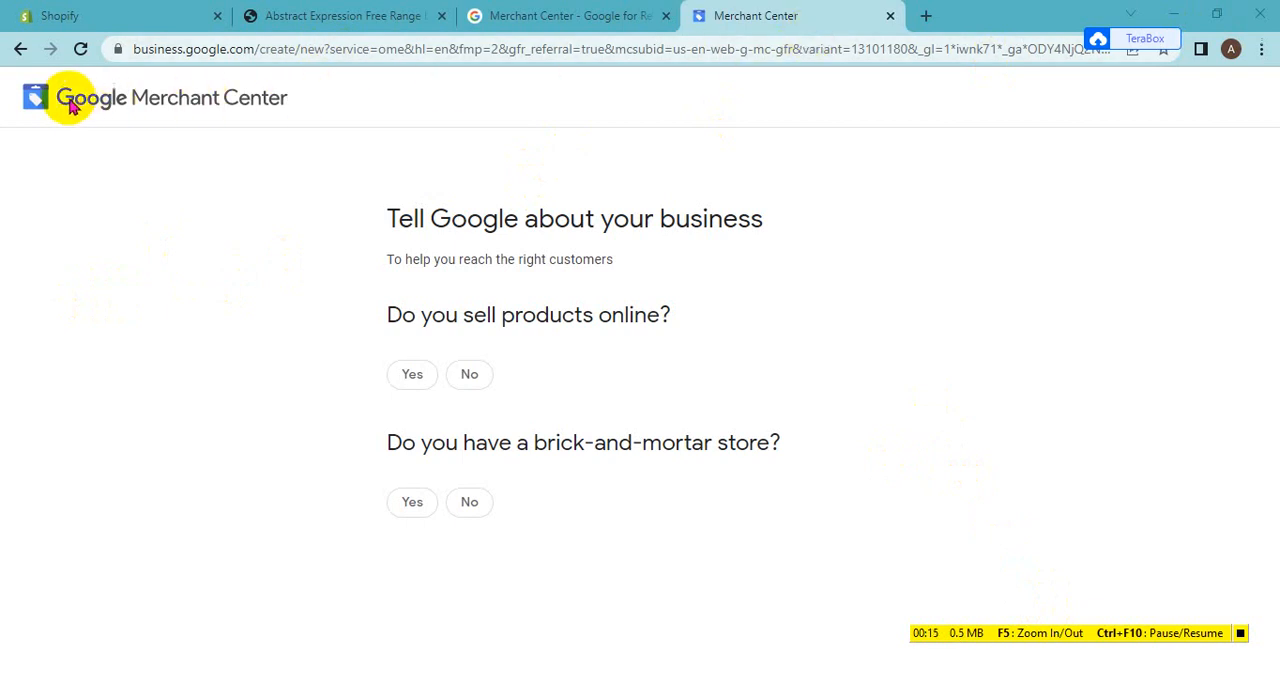
- Search the web for "google merchant center" in a new tab and open the Merchant Center - Google for Retail page
left_click(930, 14)
left_click(763, 54)
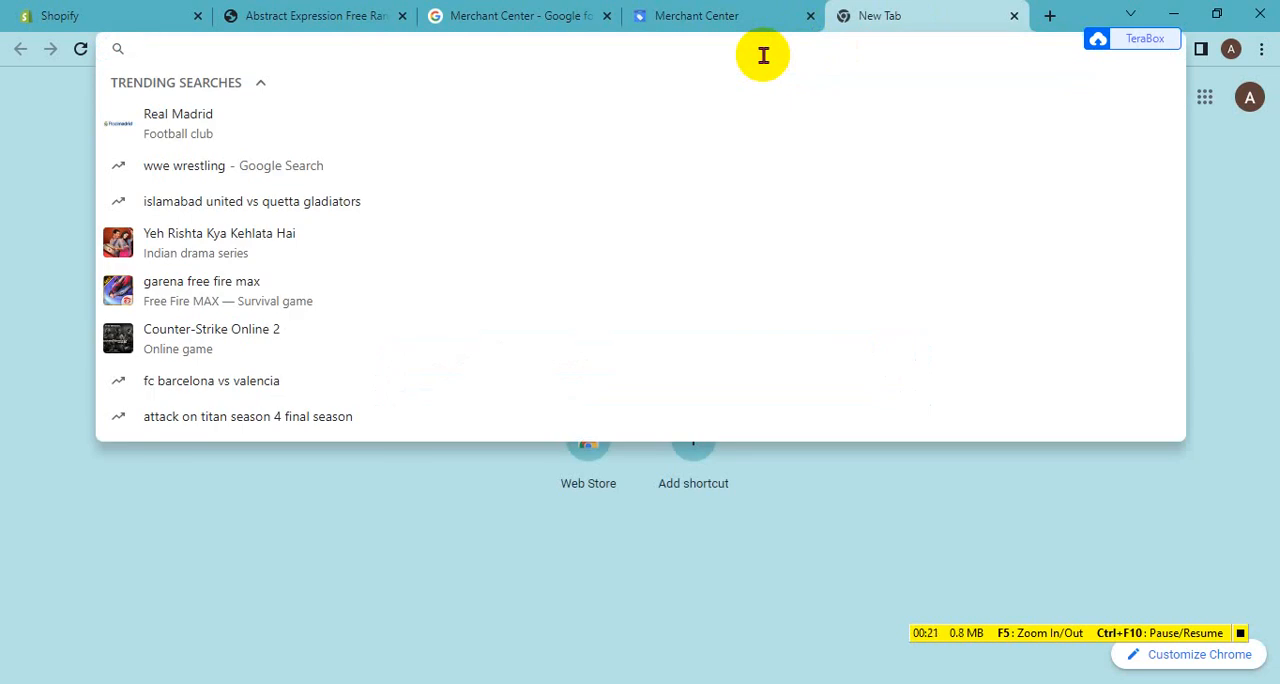
type("google")
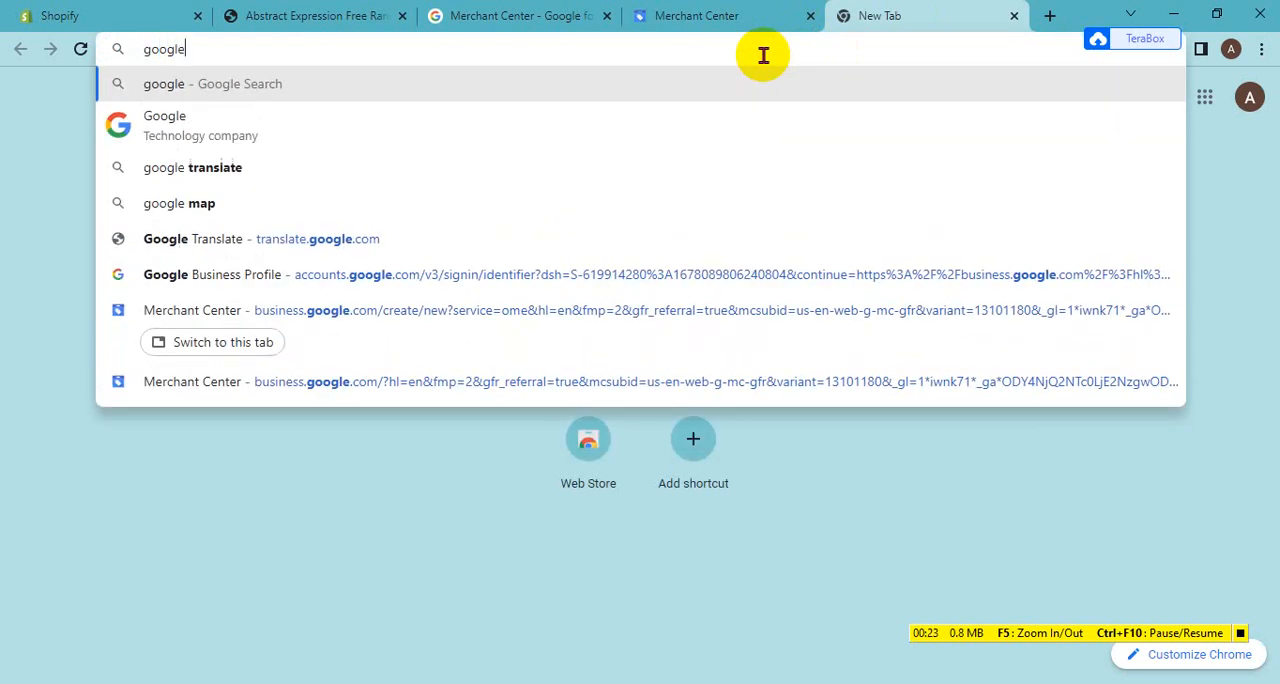
type(" merchant c")
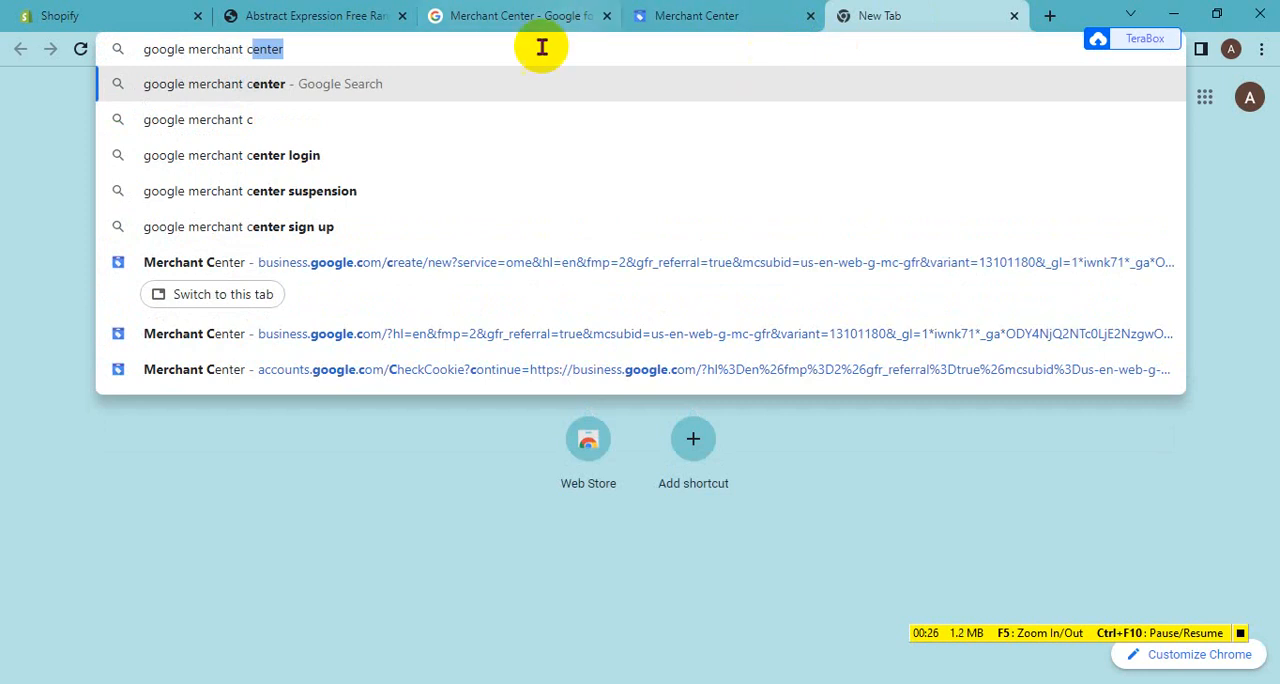
key("Return")
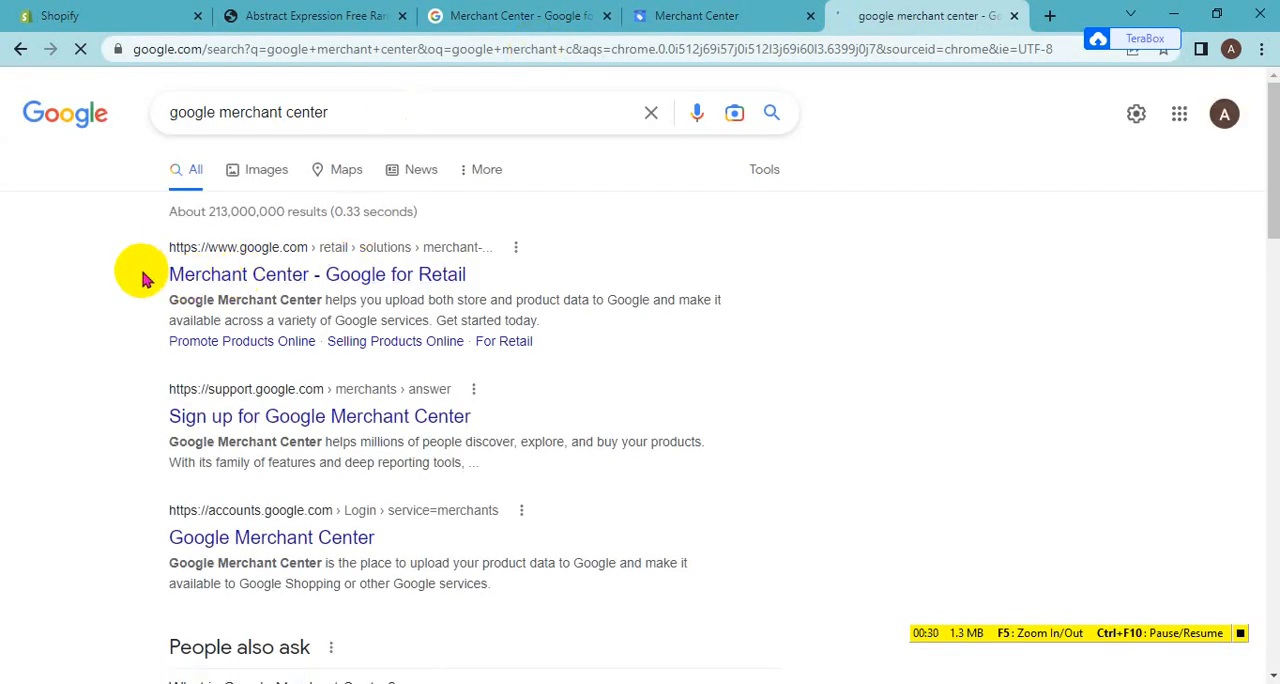
left_click(393, 276)
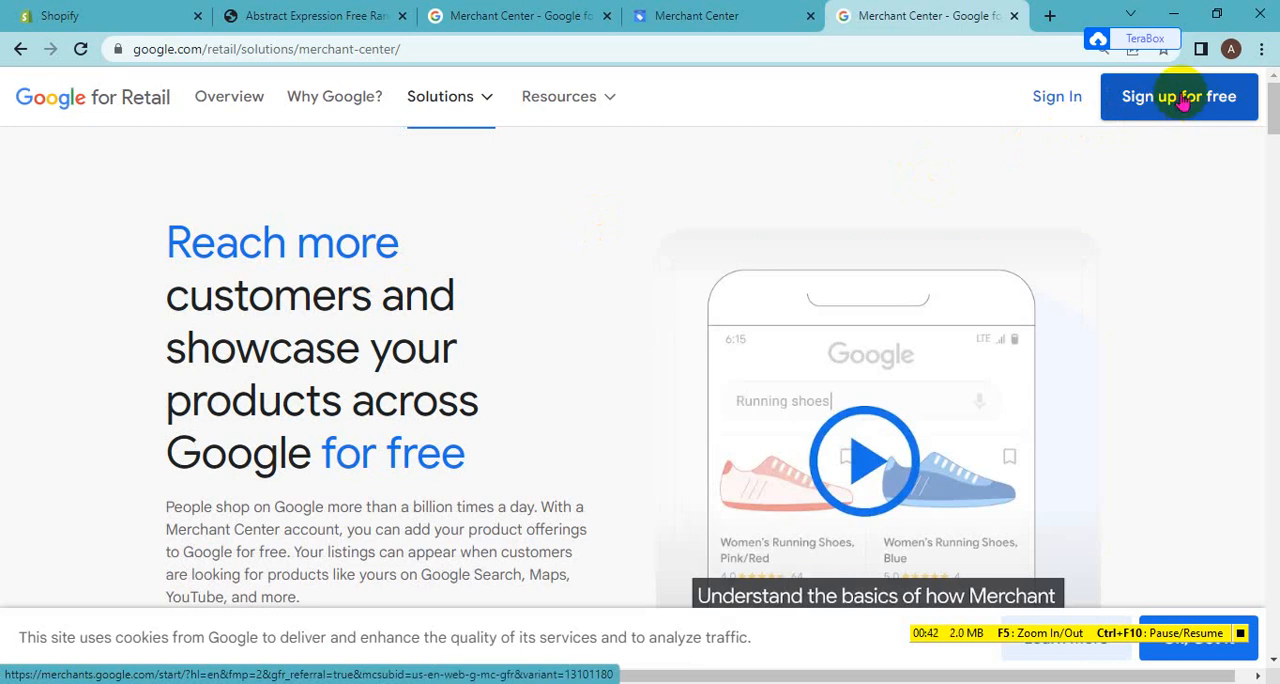
- In the Merchant Center sign-up, answer Yes to selling products online and enter "montrib", copied from the Shopify storefront's address, as the store's website
left_click(750, 12)
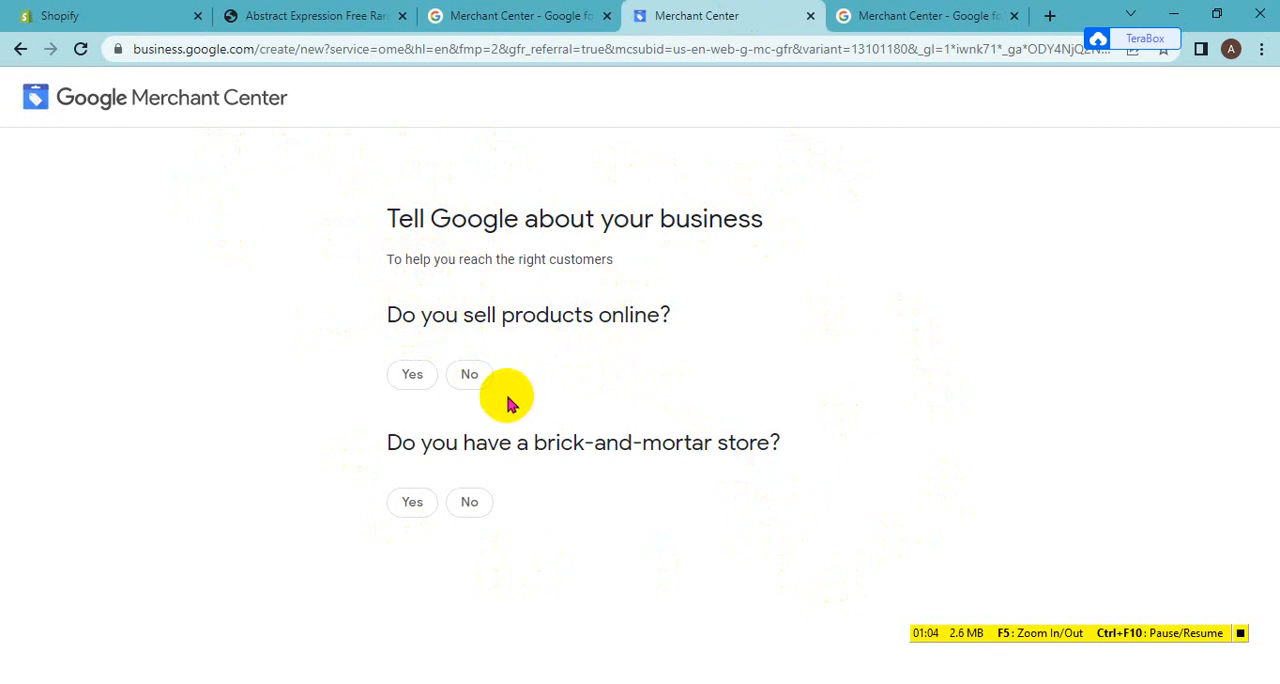
left_click(412, 378)
left_click(125, 14)
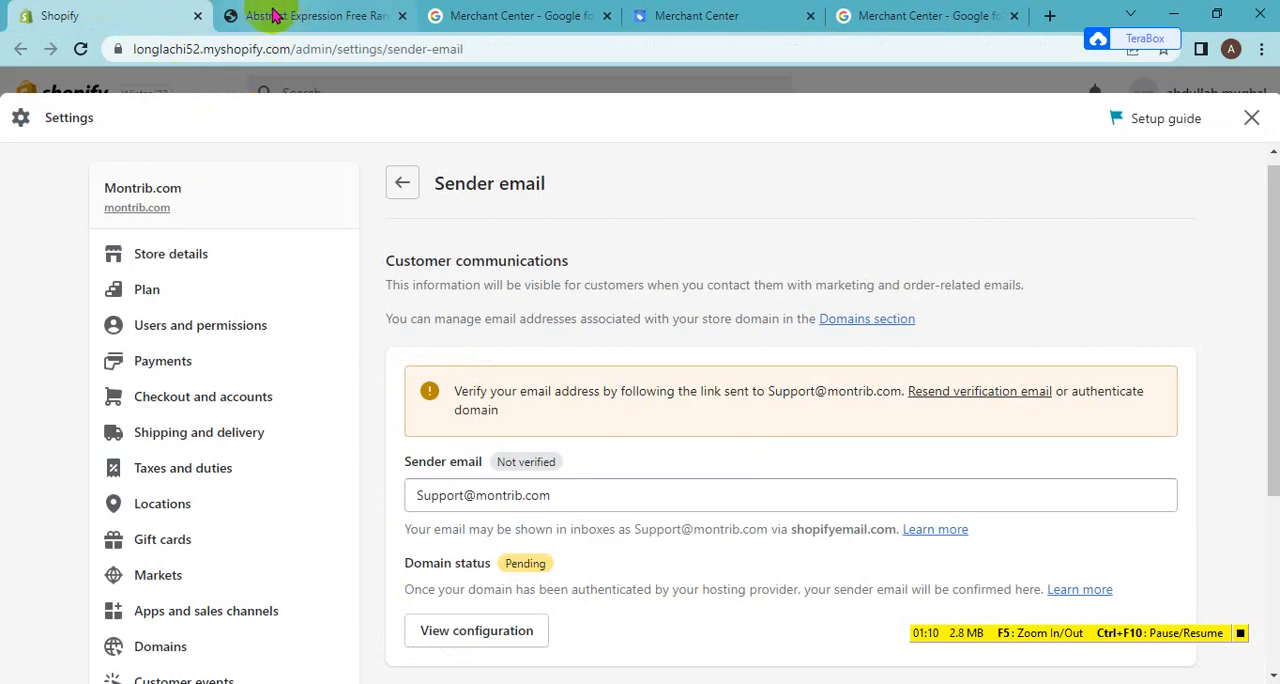
left_click(165, 208)
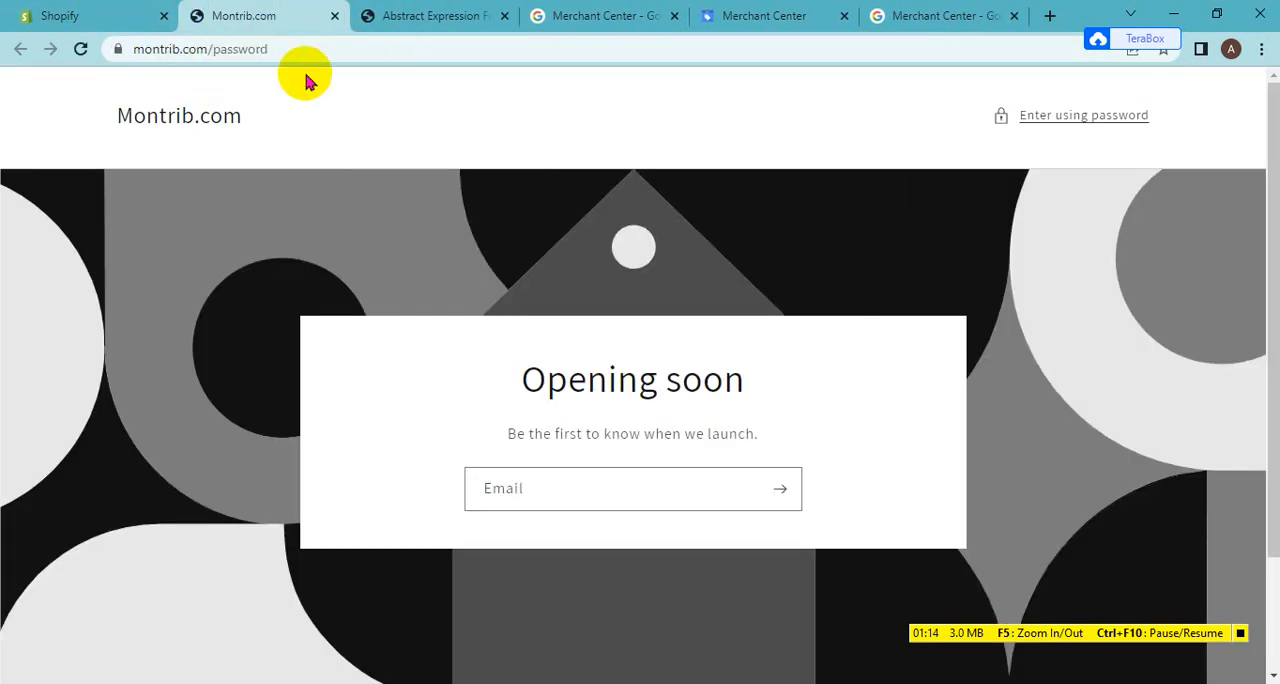
double_click(177, 50)
key("ctrl+c")
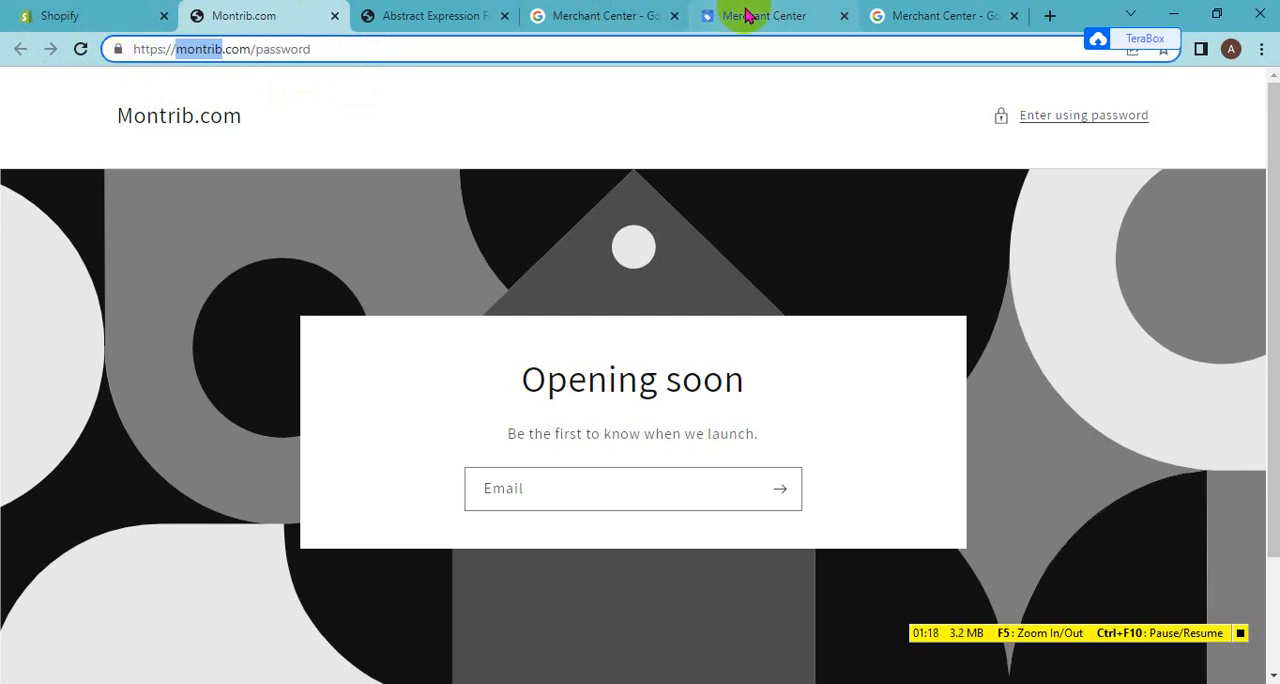
left_click_drag(745, 15, 440, 15)
left_click(481, 448)
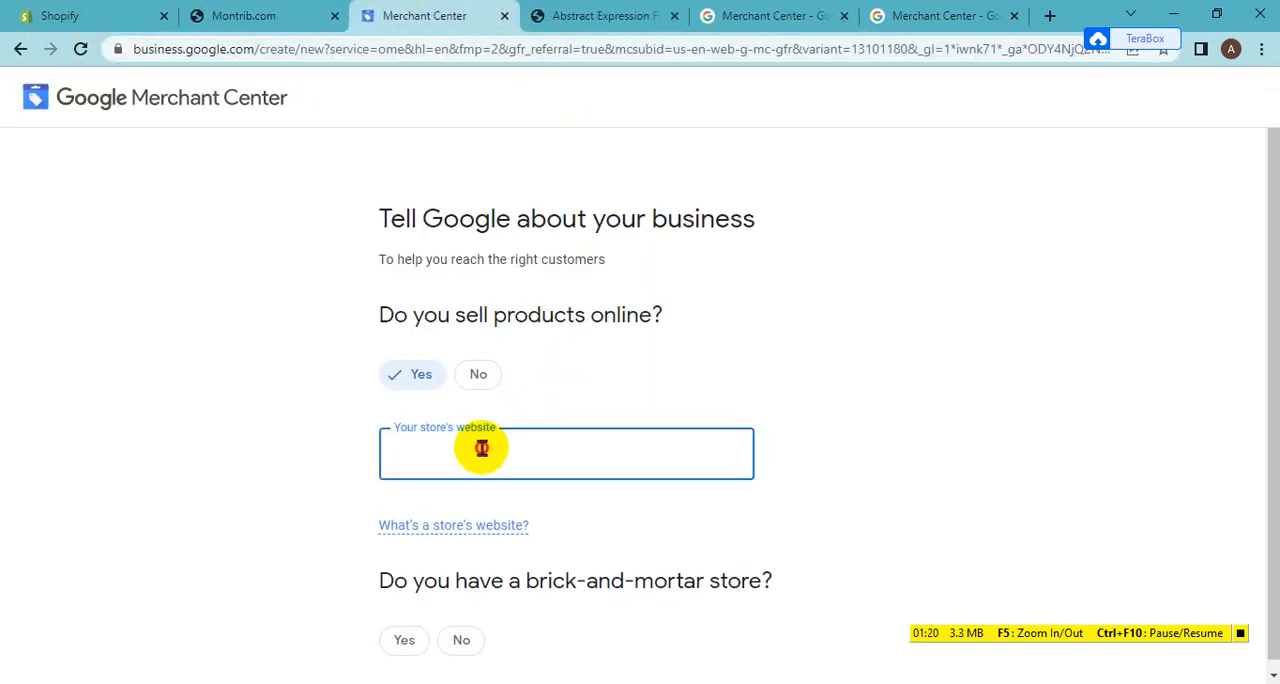
key("ctrl+v")
- Answer No to having a brick-and-mortar store, complete the store's website as montrib.com, and submit the business questions
scroll(545, 320, "down", 1)
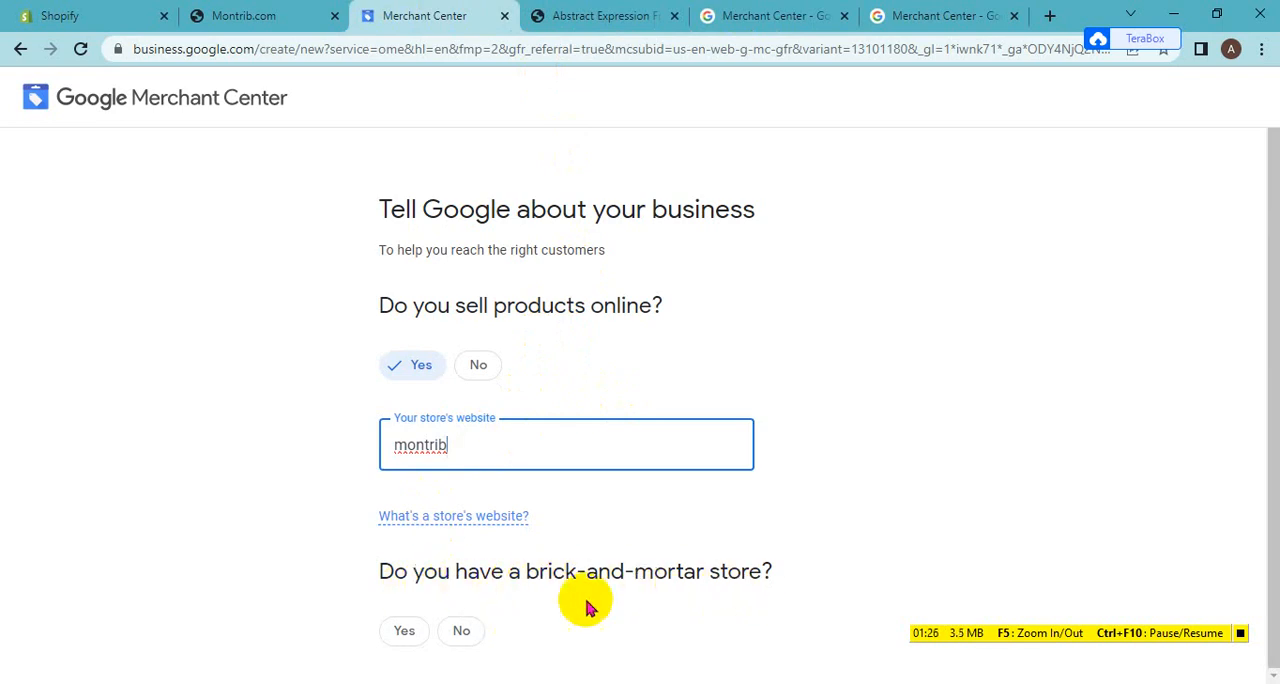
left_click(466, 631)
scroll(806, 471, "down", 1)
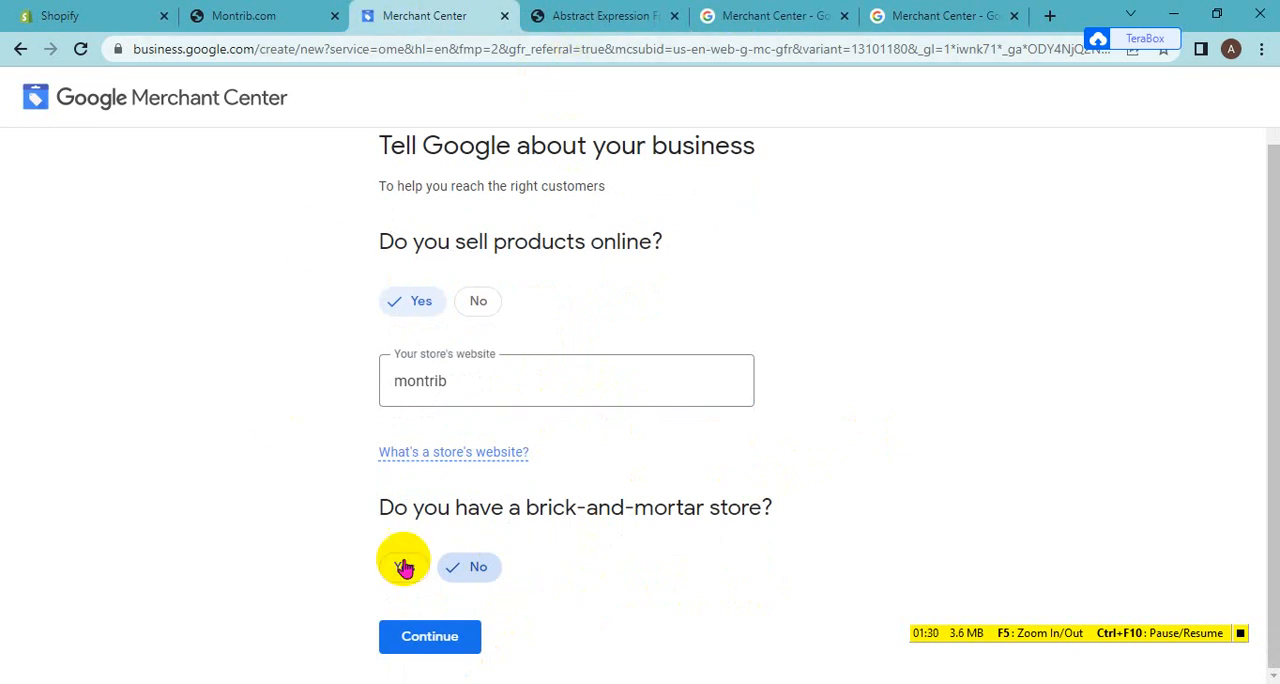
left_click(448, 646)
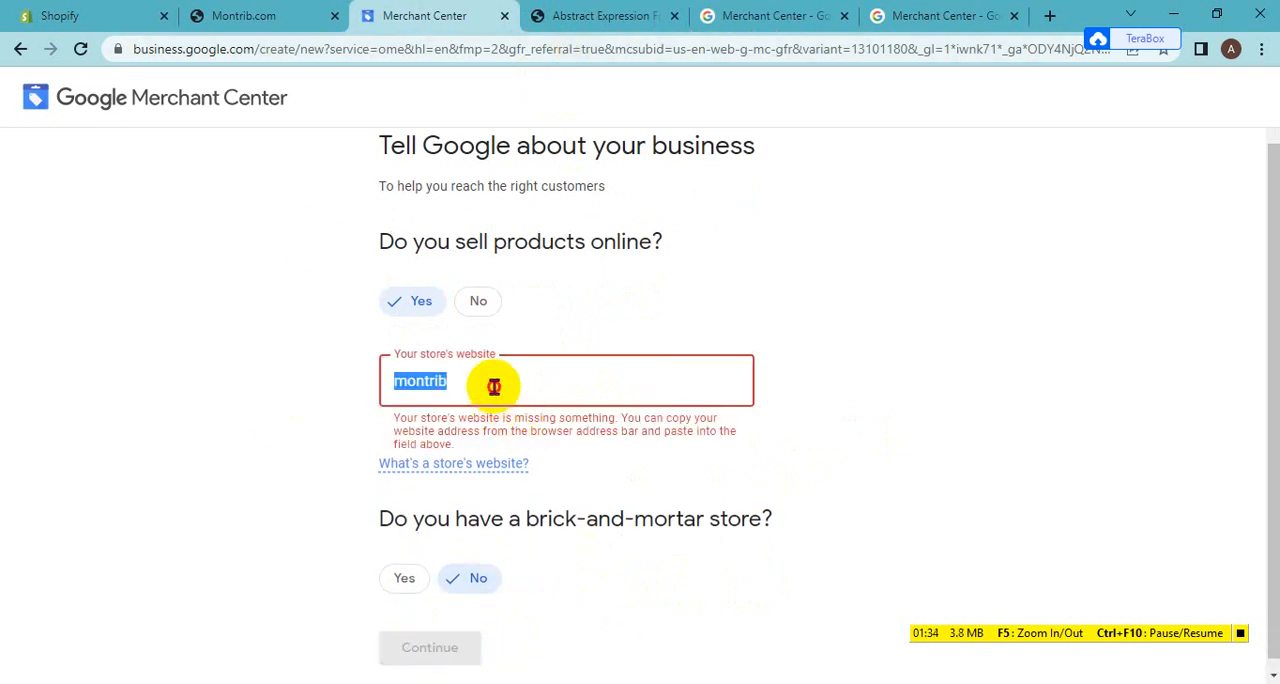
type(".com")
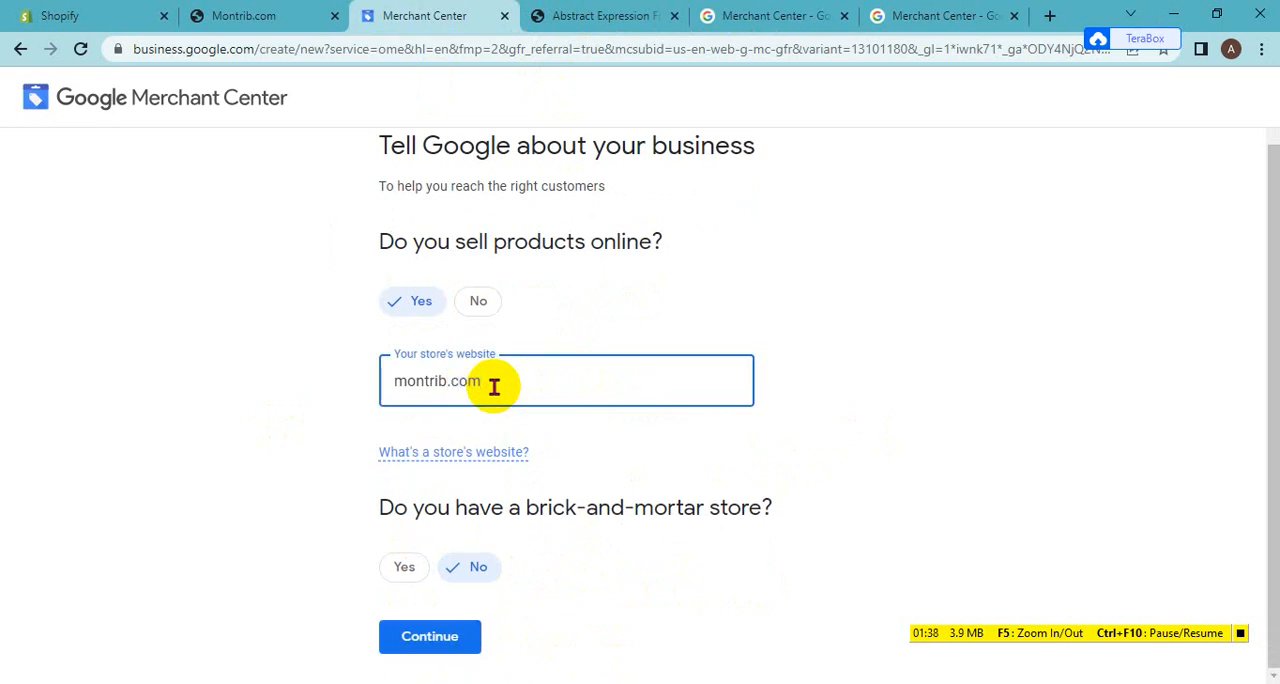
left_click(449, 644)
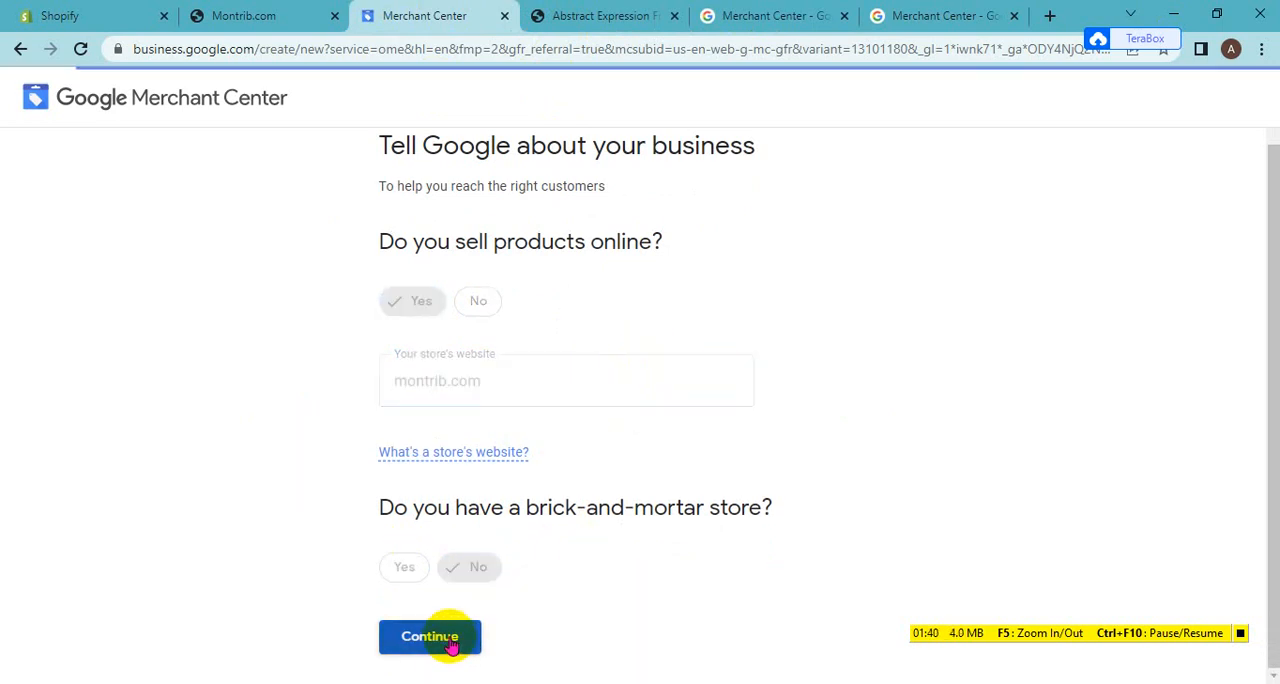
- Copy the domain montrib.com from the storefront's web address and return to the Merchant Center sign-up
left_click(300, 12)
double_click(199, 49)
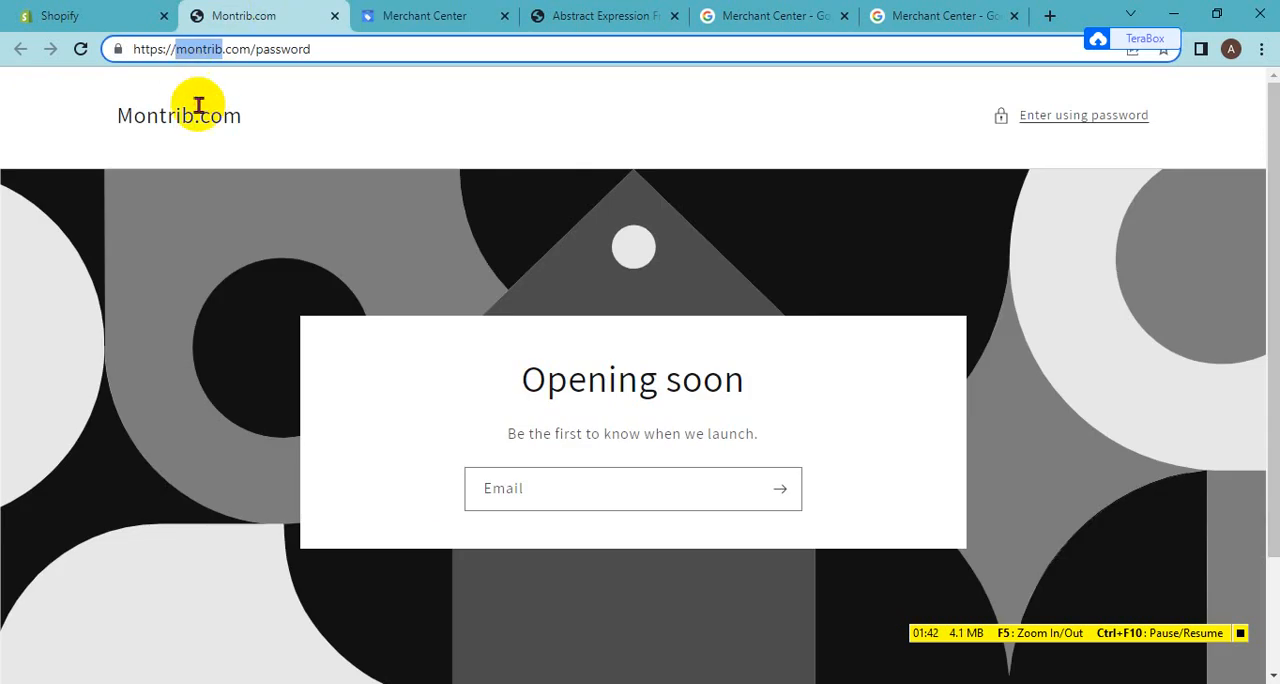
left_click_drag(249, 49, 197, 49)
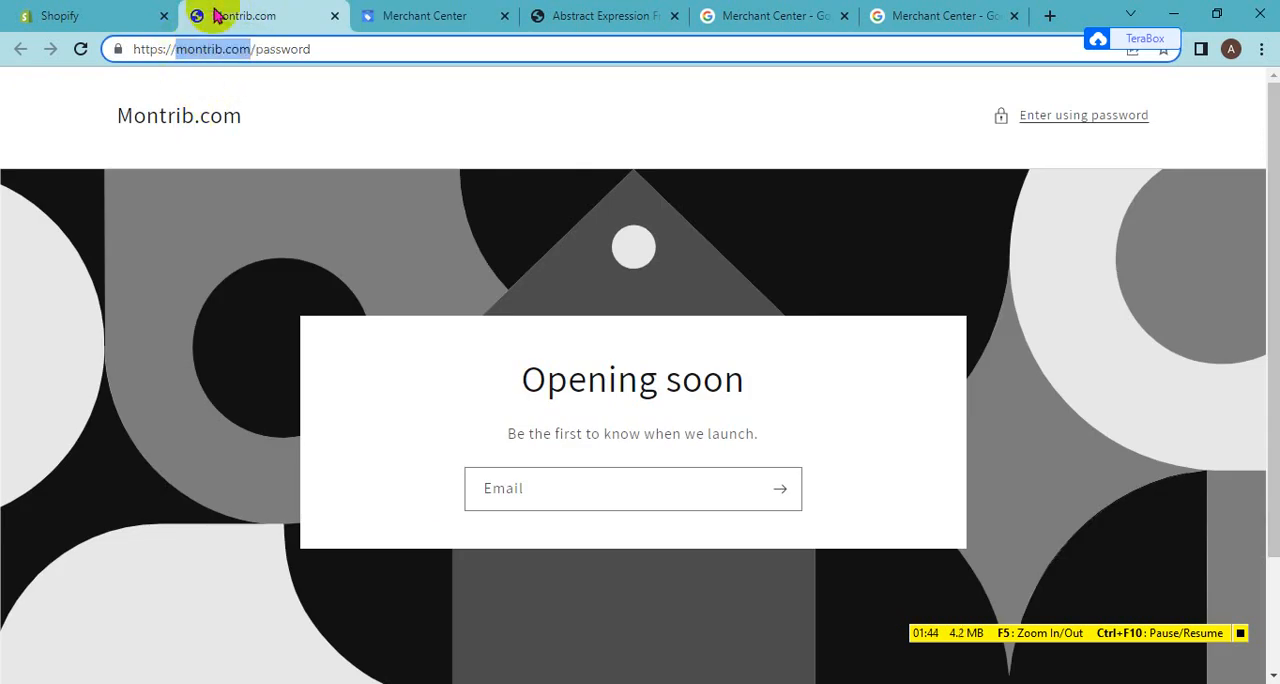
left_click(425, 15)
- Review the free product listing information and requirements, and start creating a Google Merchant Center account
scroll(286, 180, "down", 1)
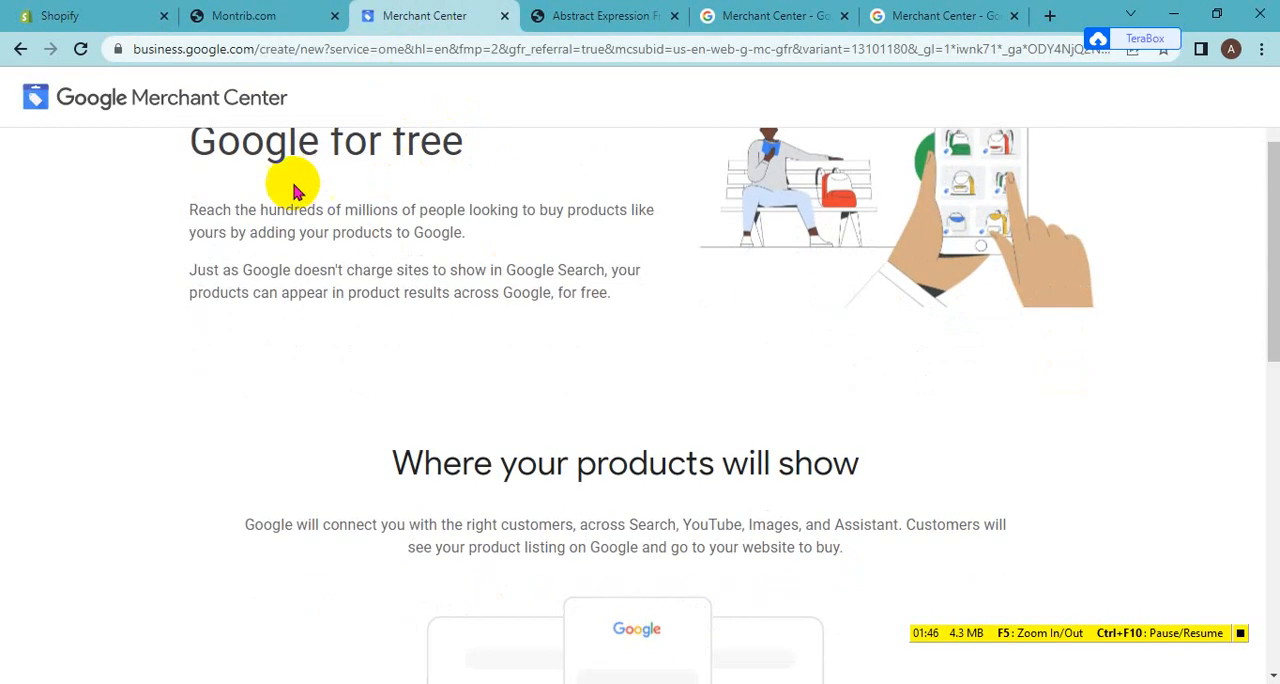
scroll(263, 237, "up", 2)
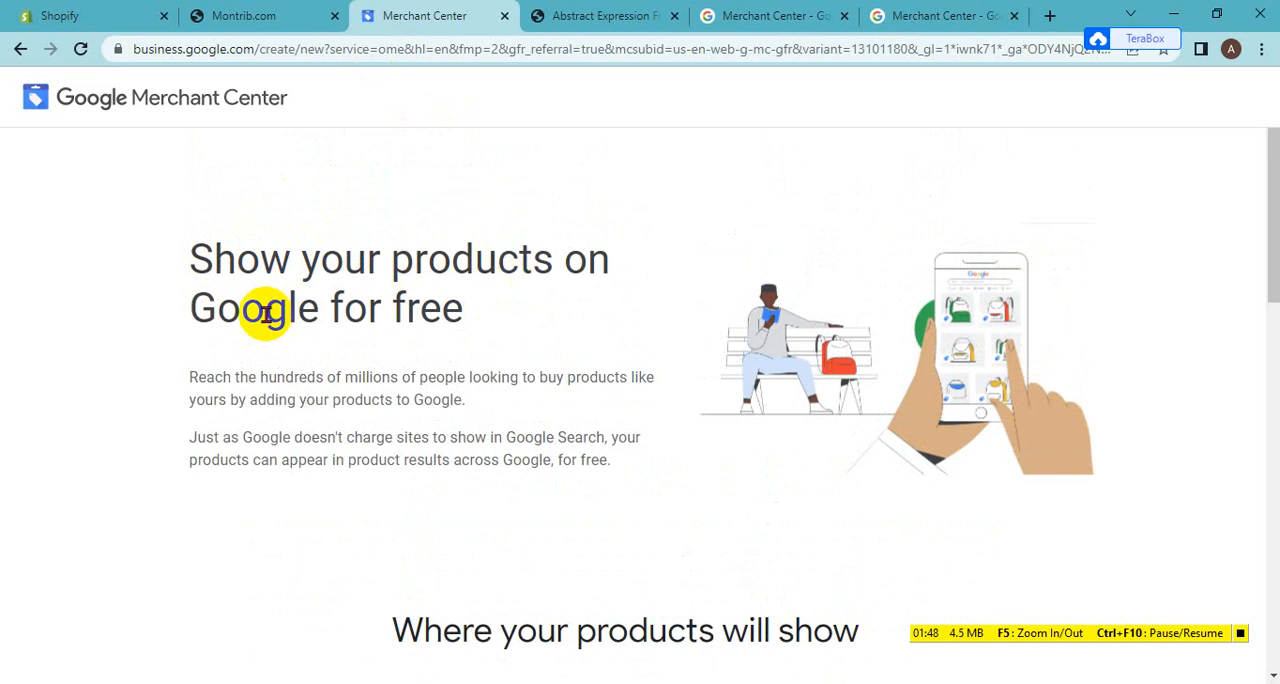
scroll(343, 343, "down", 5)
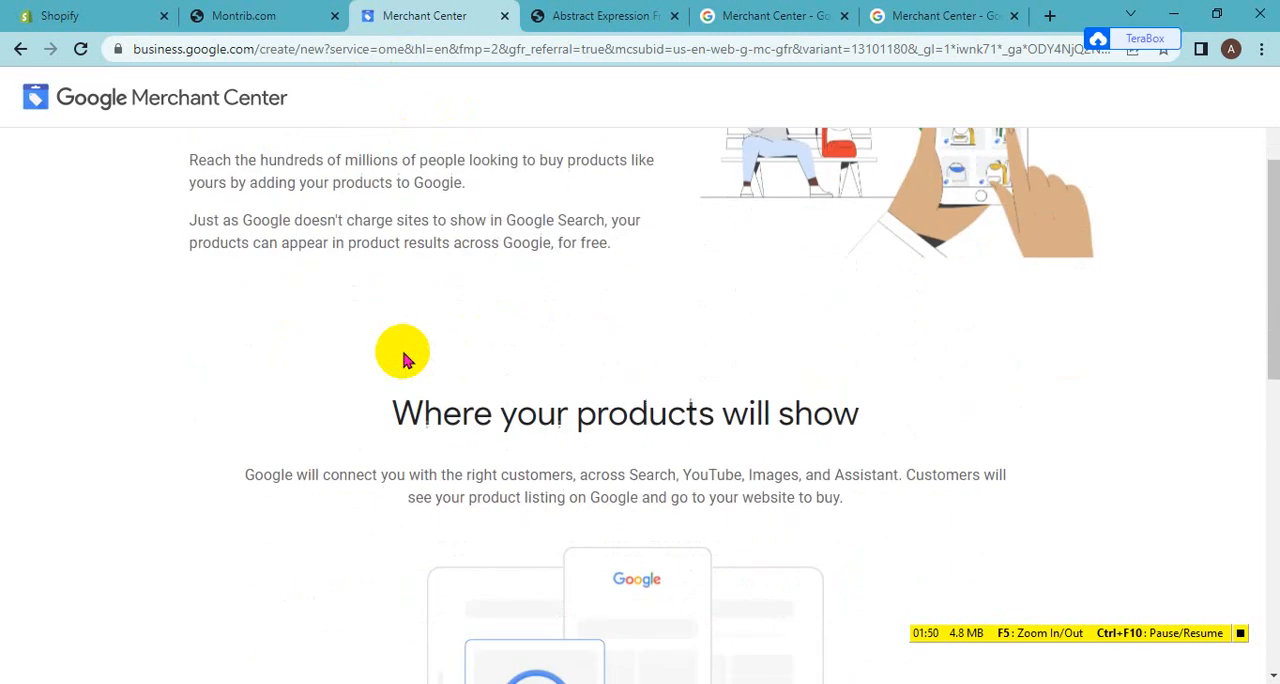
scroll(509, 260, "down", 2)
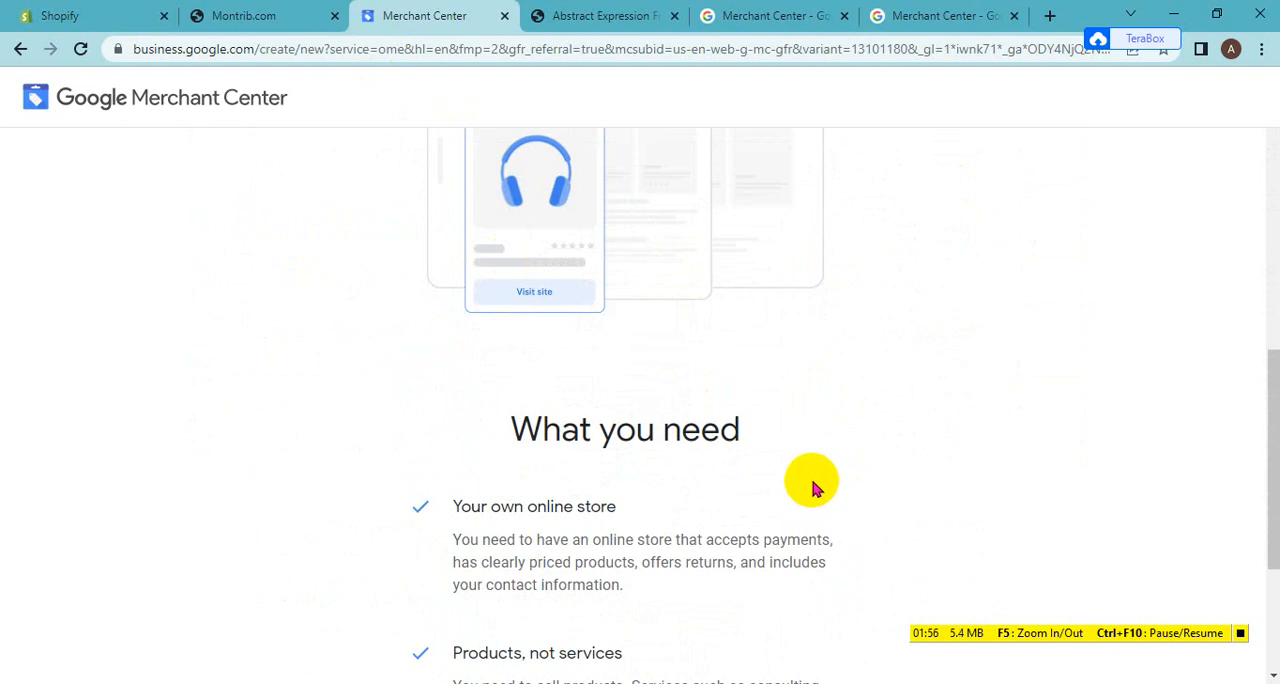
scroll(590, 357, "down", 3)
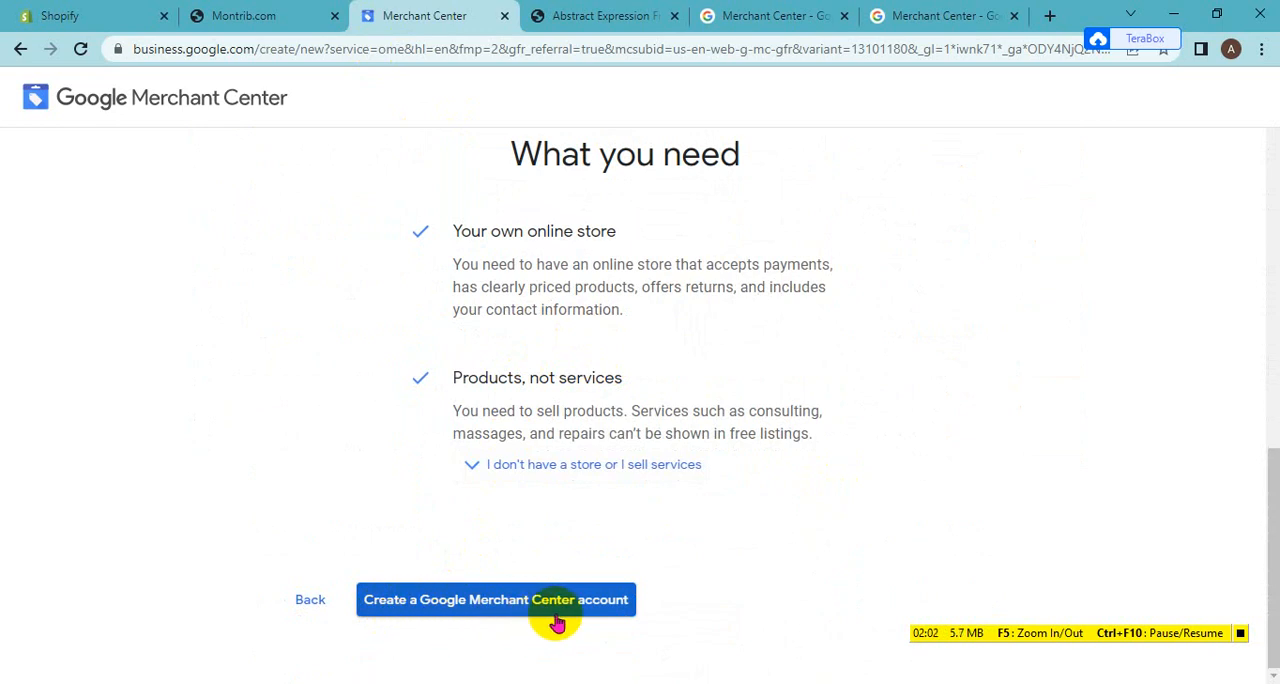
left_click(503, 608)
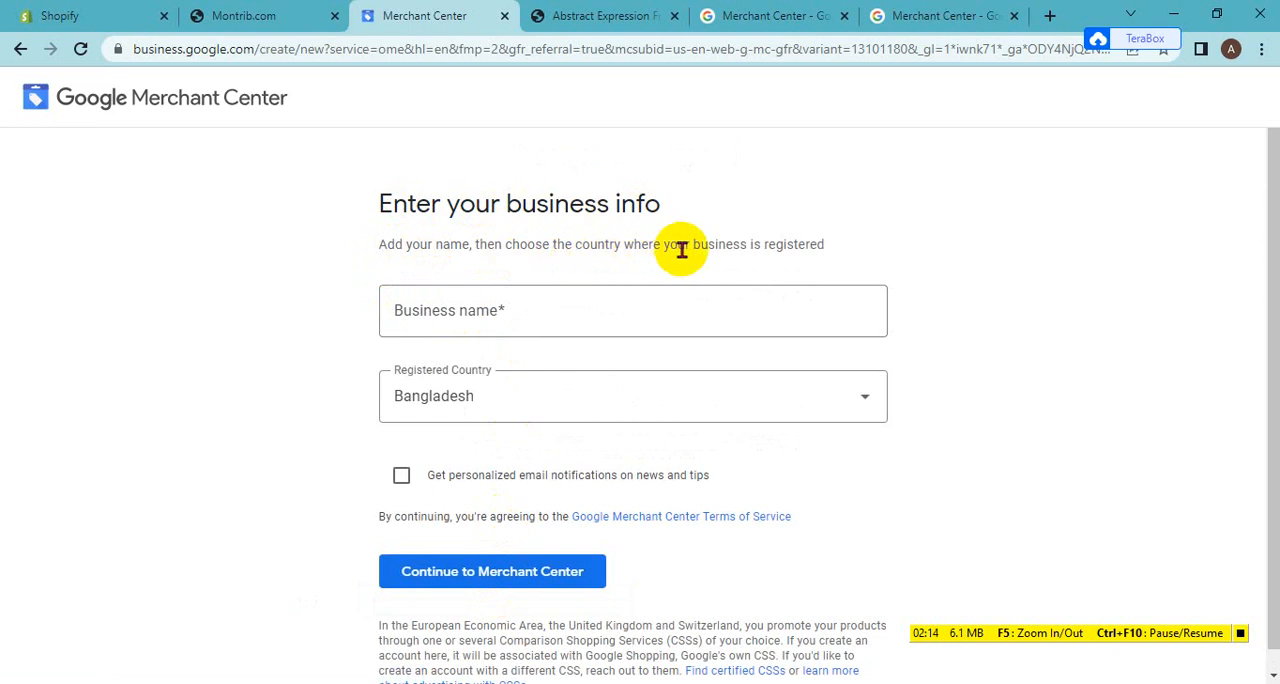
- Enter montrib.com as the business name, checking it against the storefront page
left_click(463, 313)
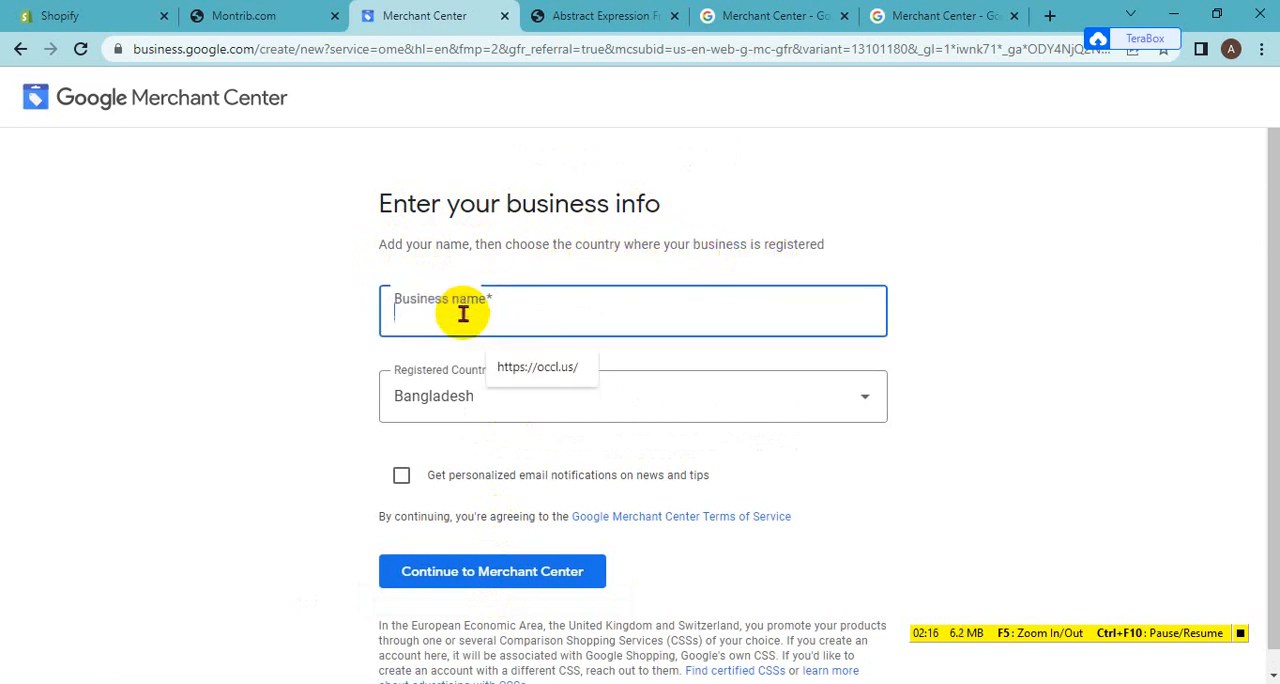
left_click(258, 14)
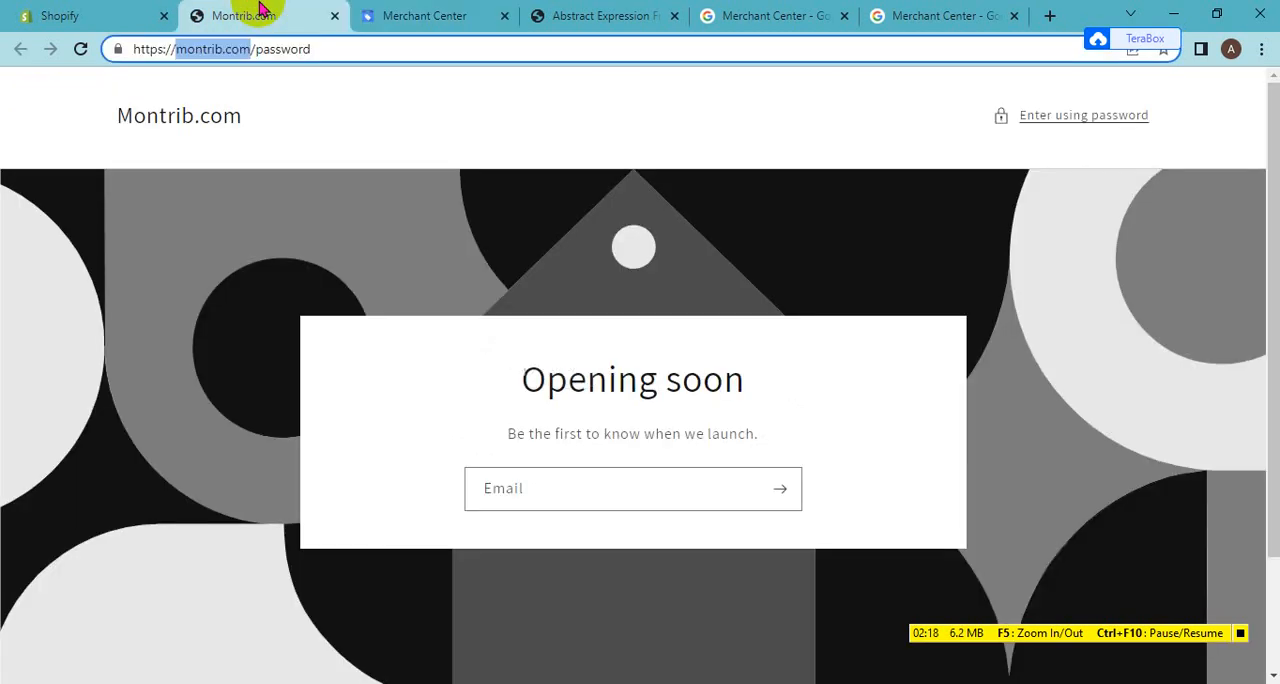
left_click(410, 15)
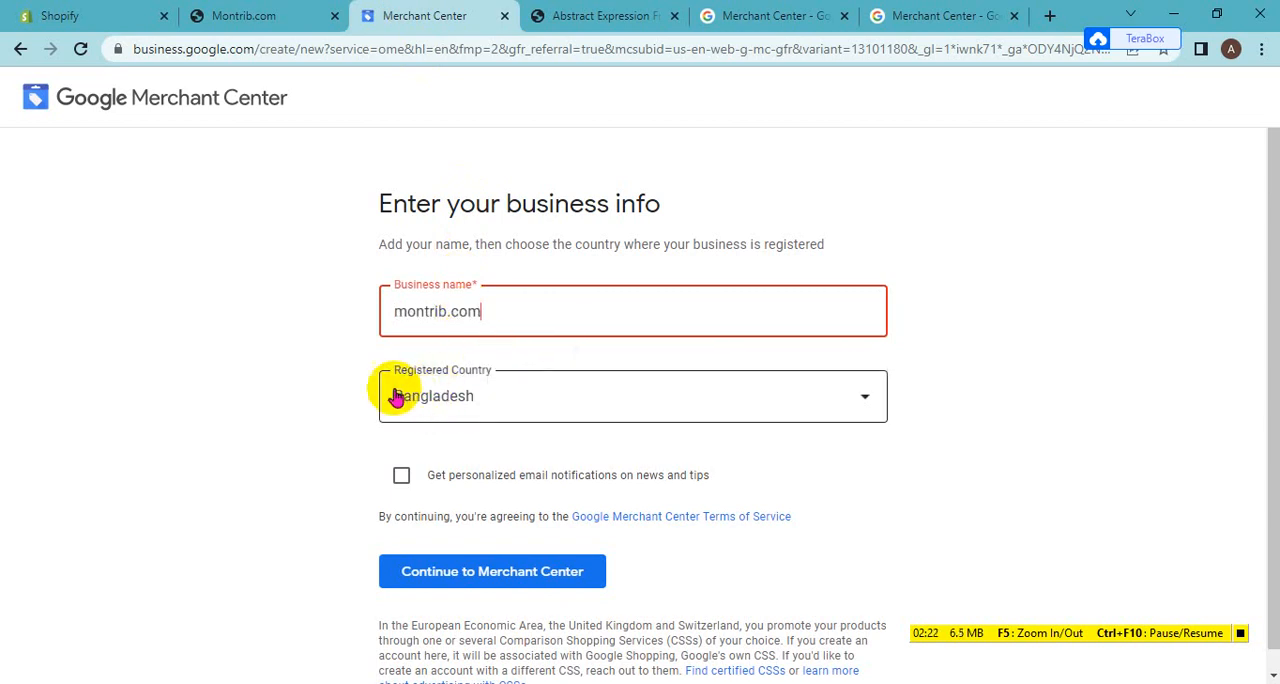
- Set the registered country of the business to United States
left_click(496, 414)
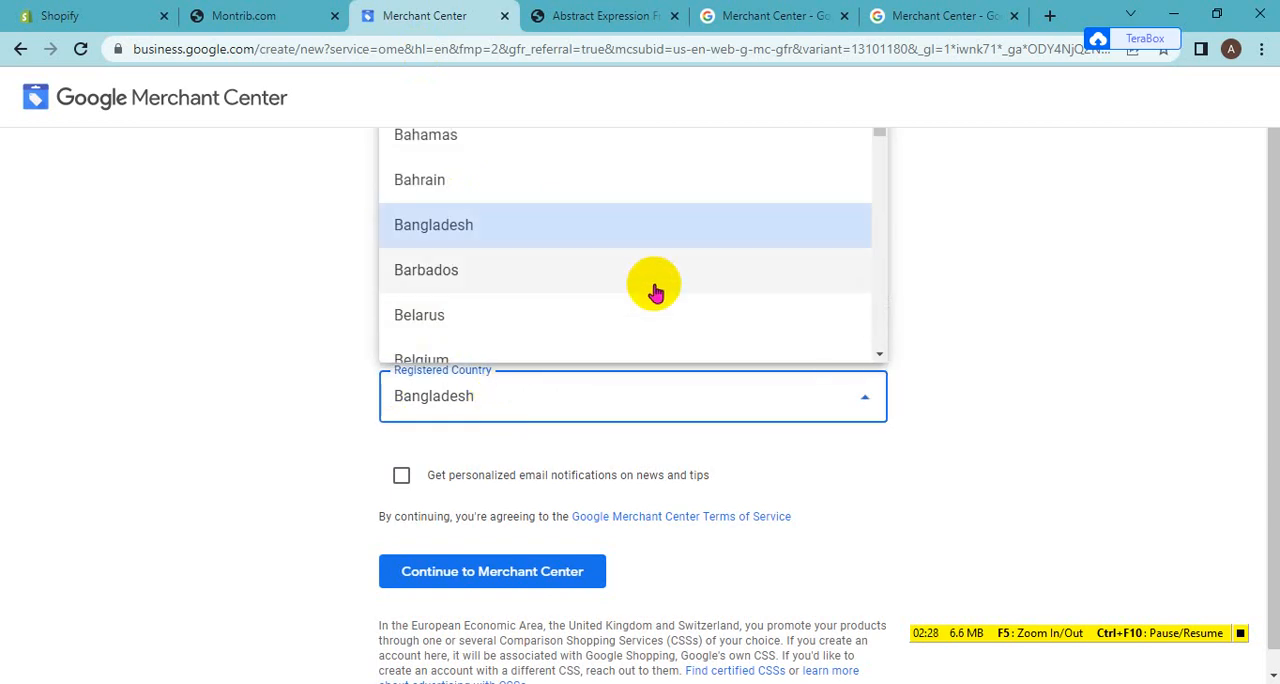
scroll(654, 289, "down", 20)
scroll(650, 289, "up", 20)
scroll(560, 286, "down", 6)
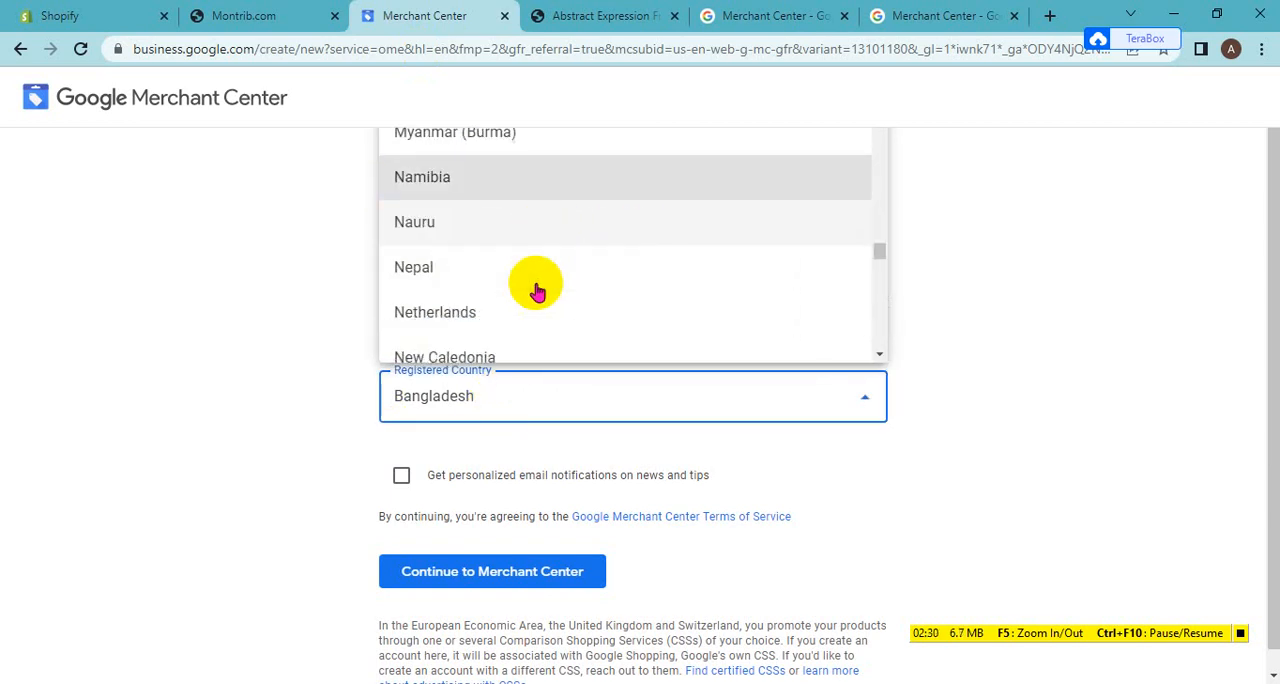
scroll(533, 290, "down", 2)
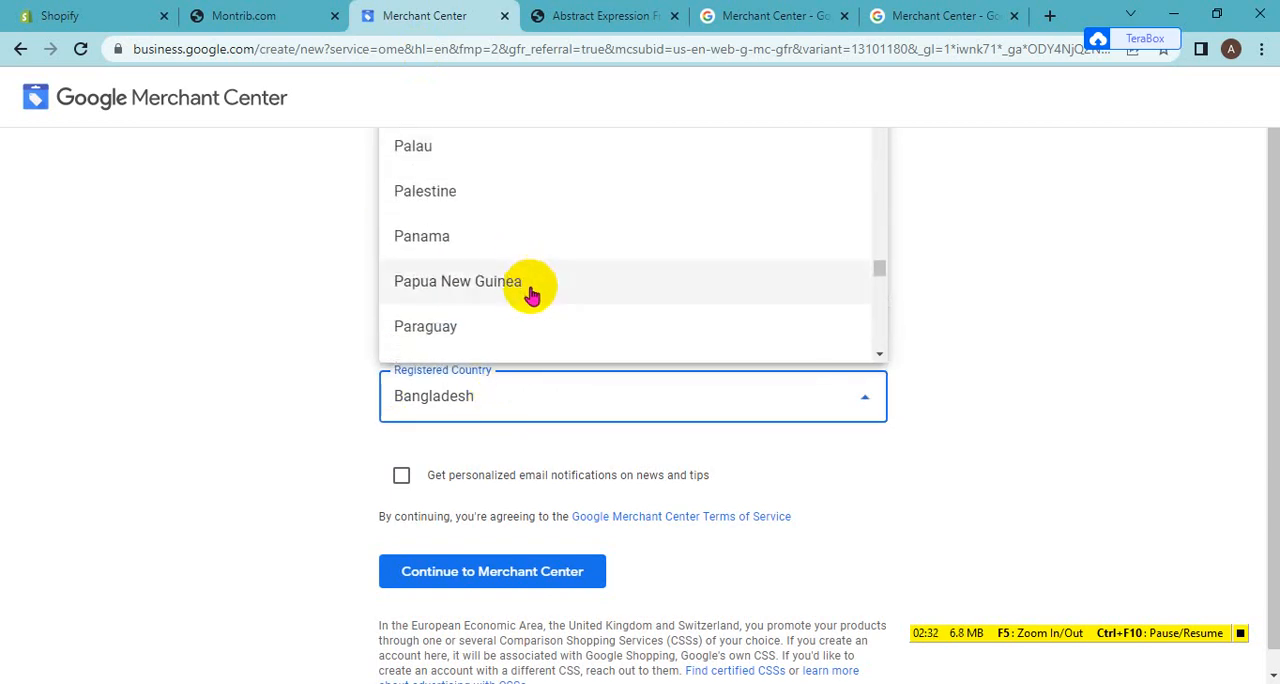
scroll(530, 294, "down", 20)
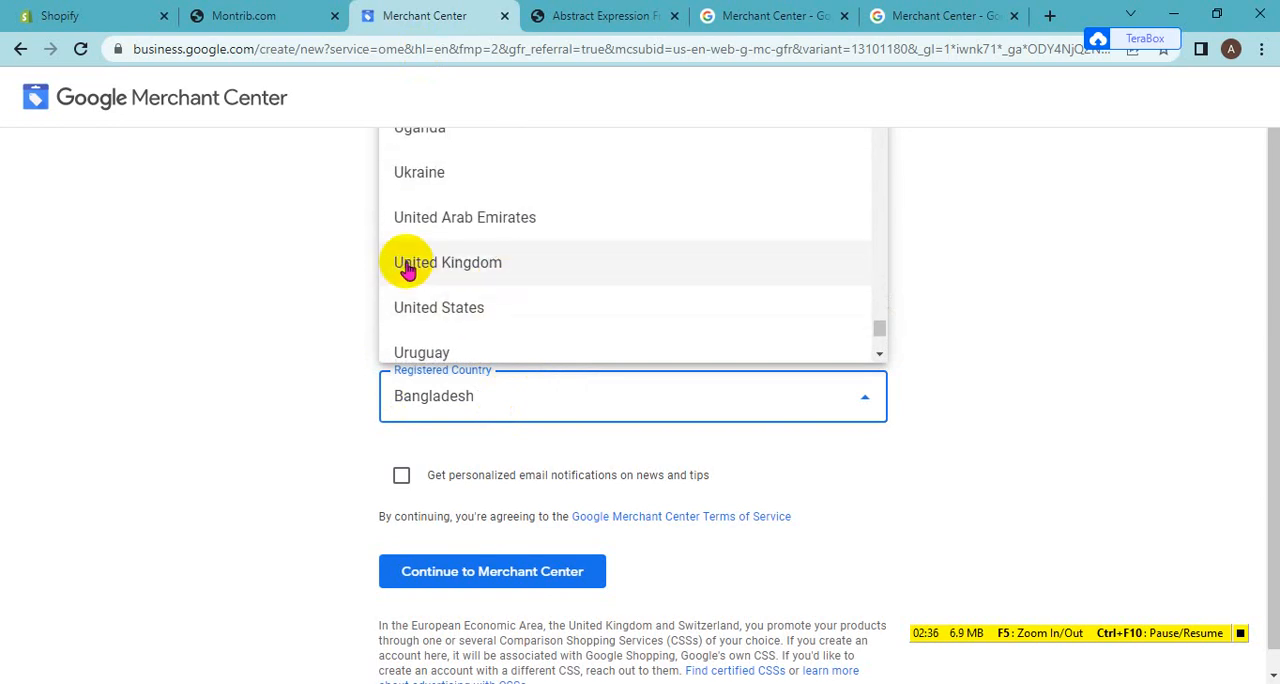
left_click(447, 312)
- Opt in to personalized email notifications on news and tips, and submit the business info to continue to Merchant Center
scroll(518, 340, "down", 1)
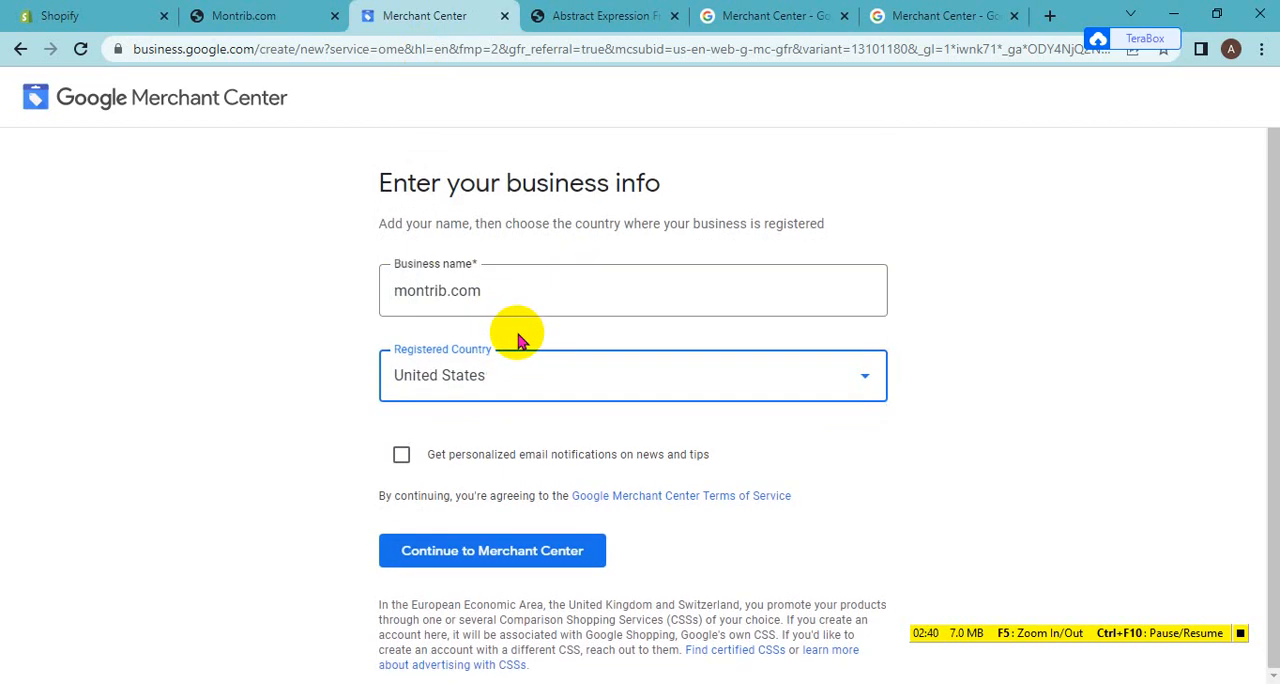
left_click(401, 456)
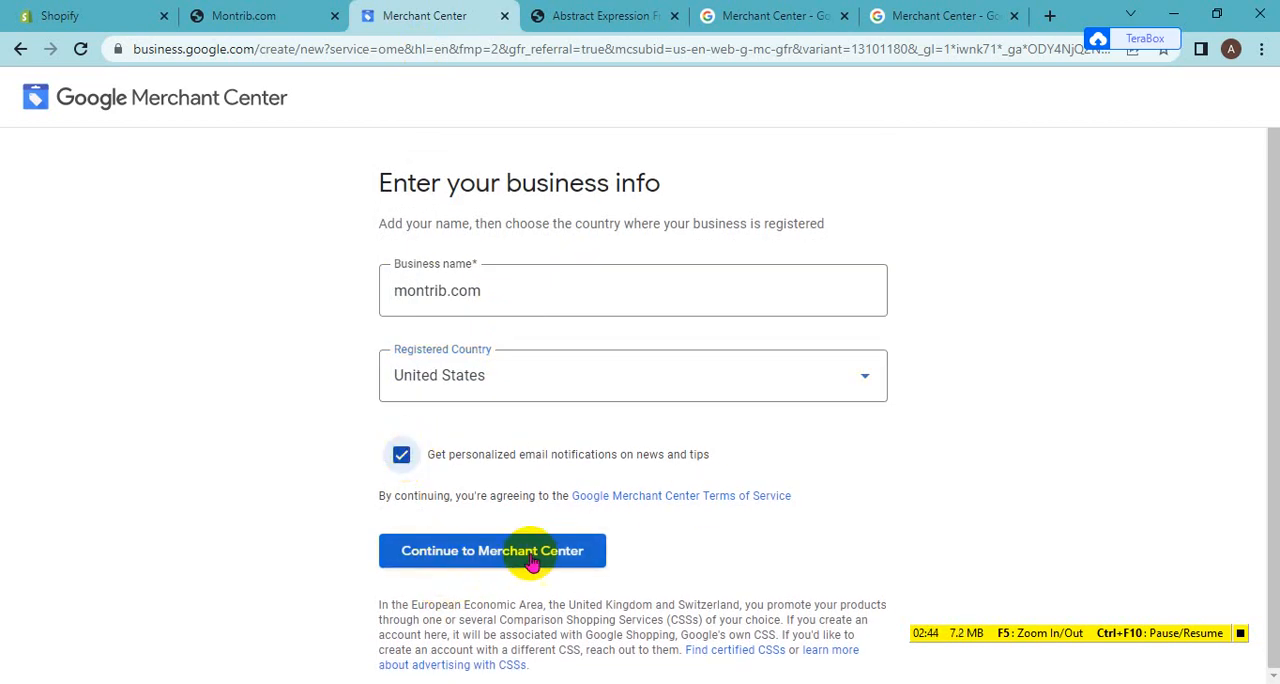
left_click(481, 566)
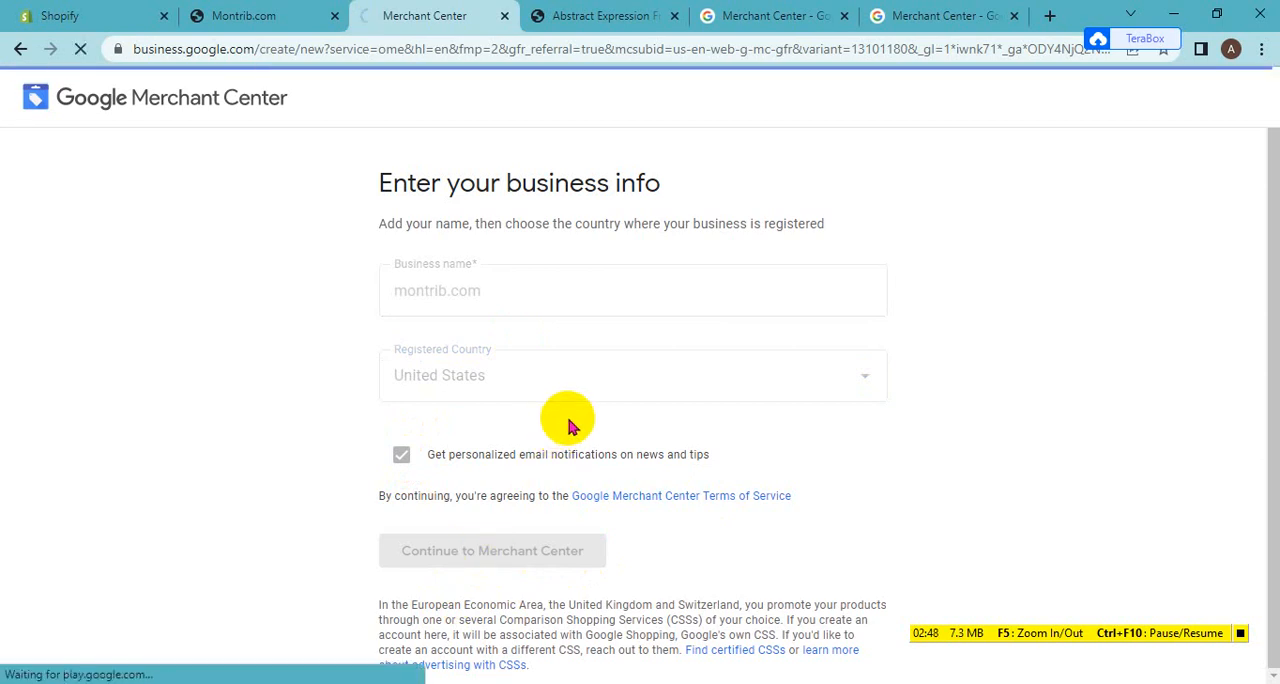
- Switch to the Shopify admin and open the store details in the settings
left_click(45, 16)
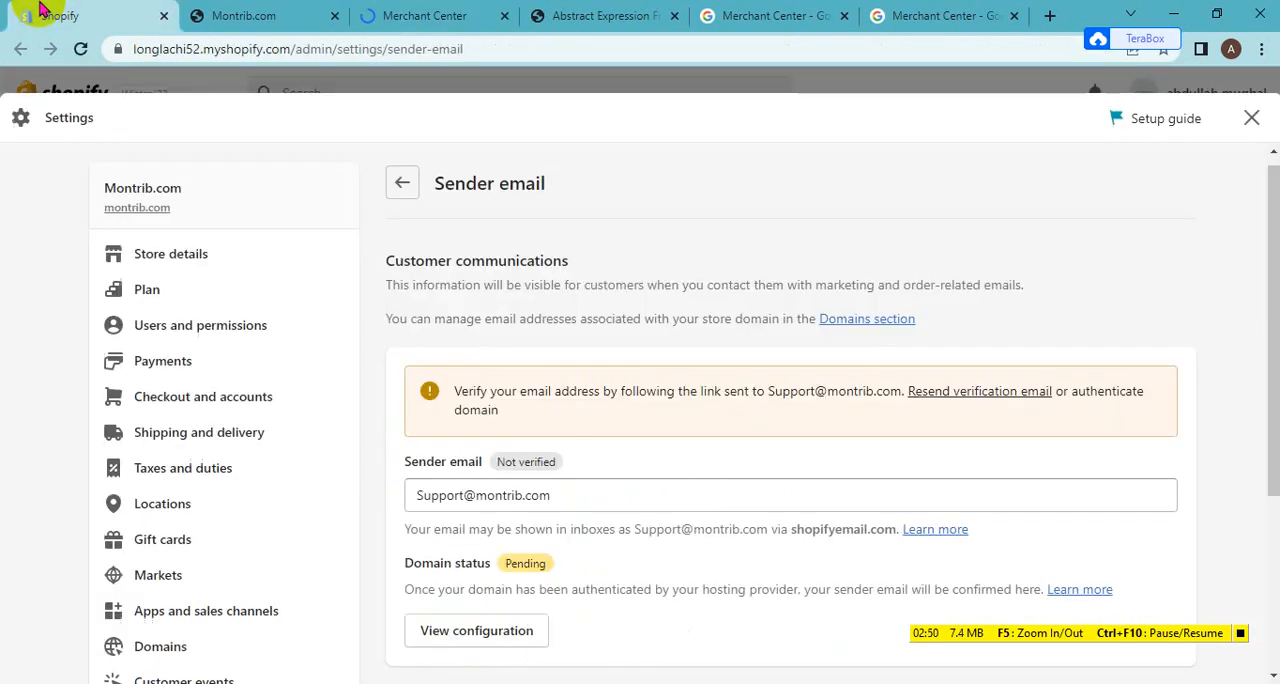
left_click(190, 254)
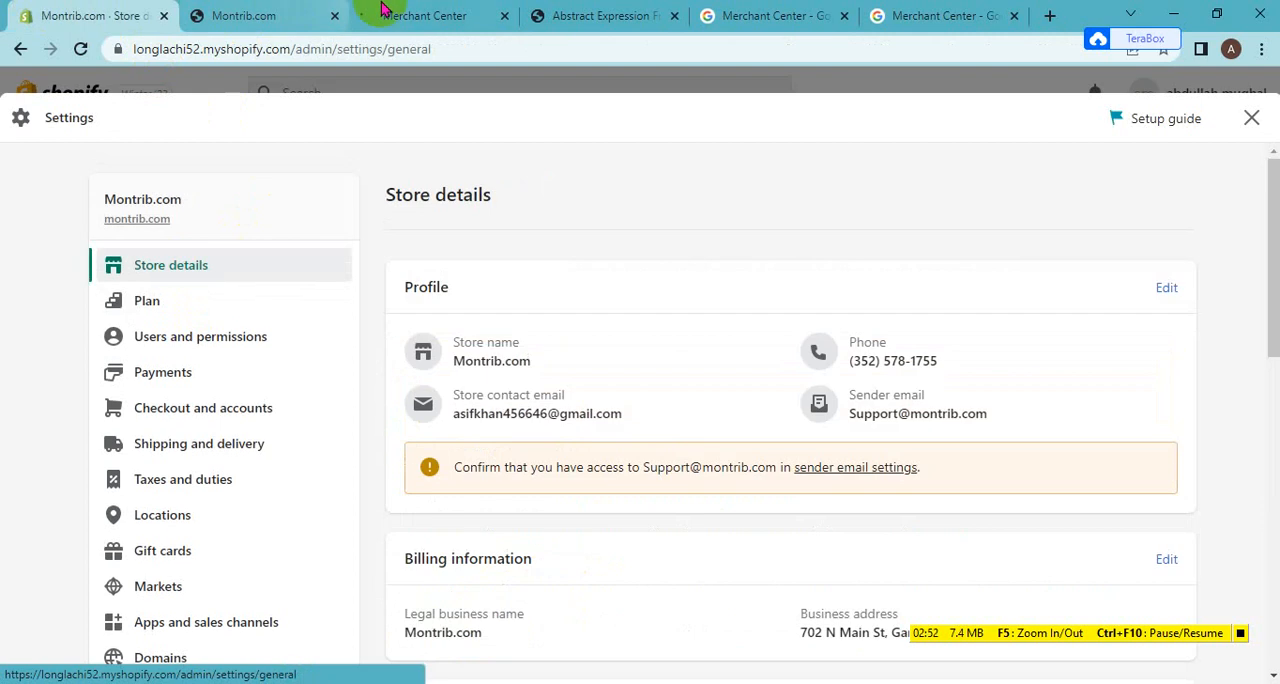
- Switch to Merchant Center and close the product page and the two extra Google result pages
left_click(440, 15)
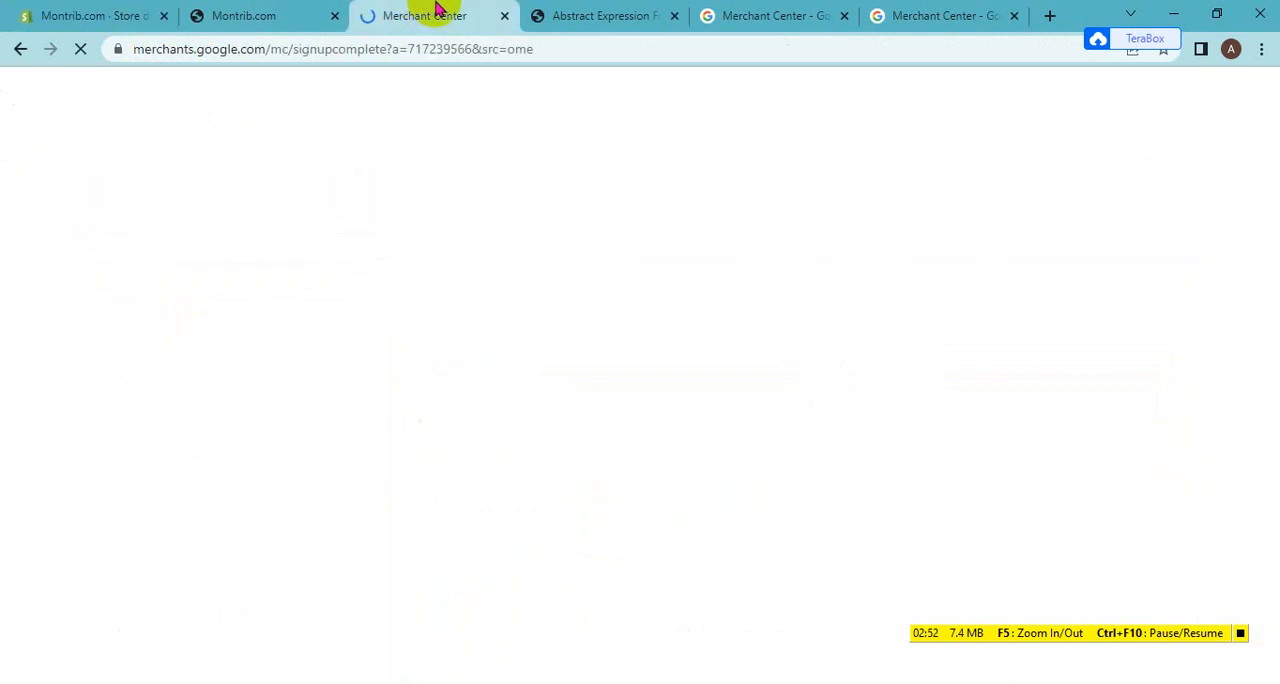
left_click(674, 18)
left_click(673, 18)
left_click(674, 18)
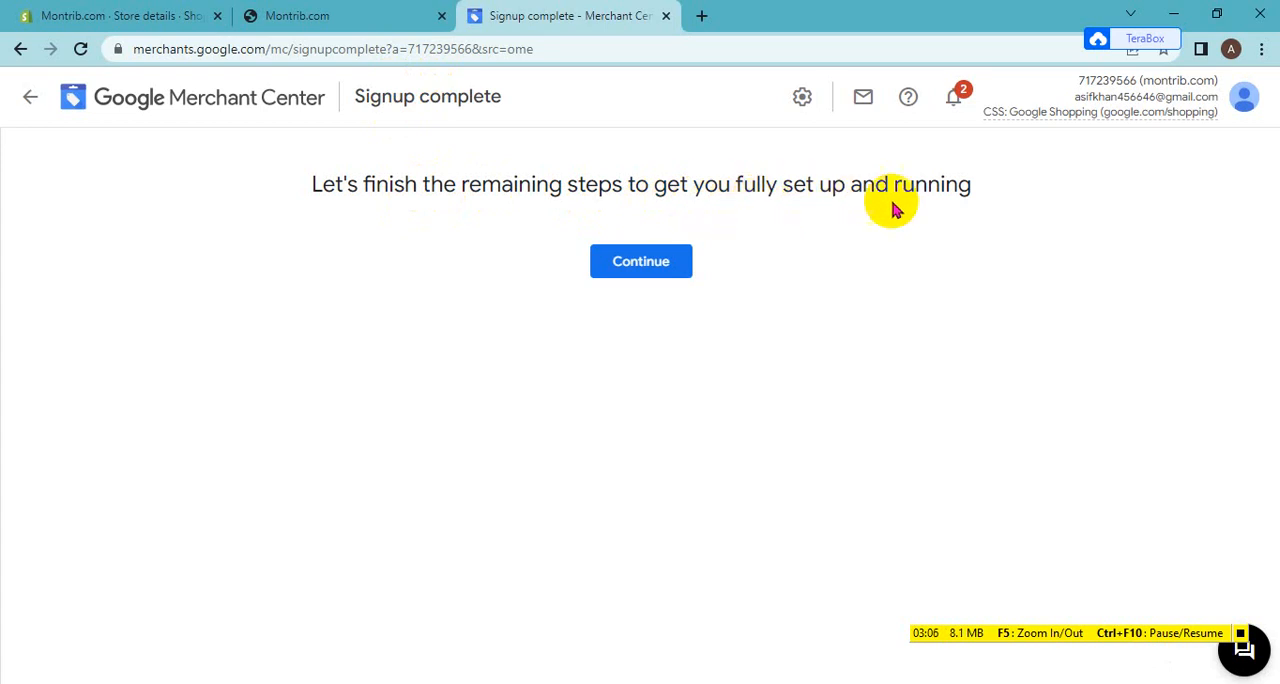
- Continue from the signup completion page through the free product listings introduction to the business details form
left_click(688, 268)
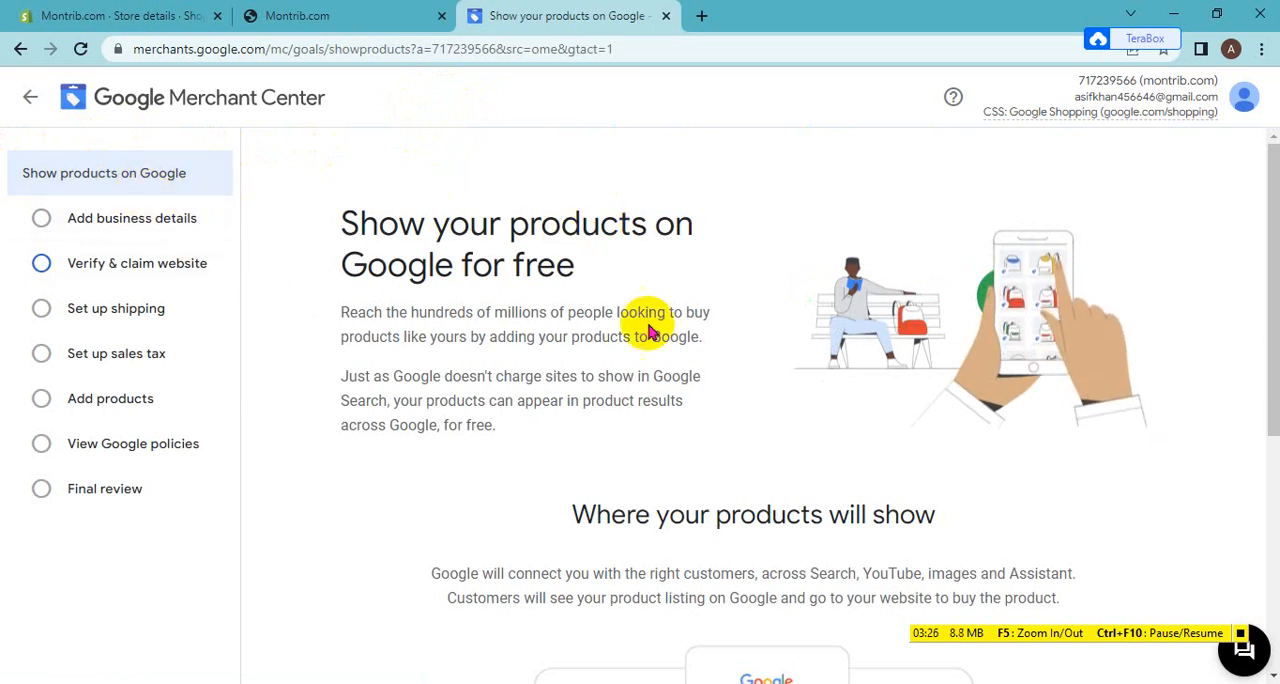
scroll(699, 357, "down", 1)
scroll(699, 357, "down", 3)
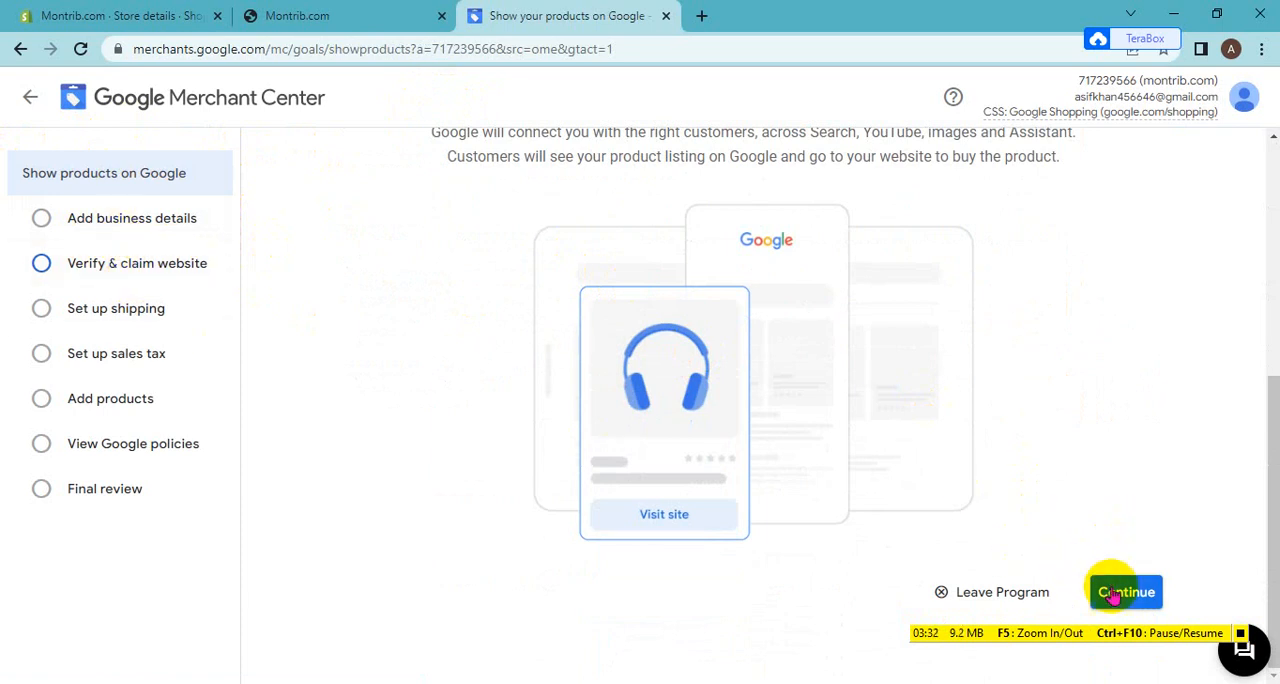
left_click(1133, 609)
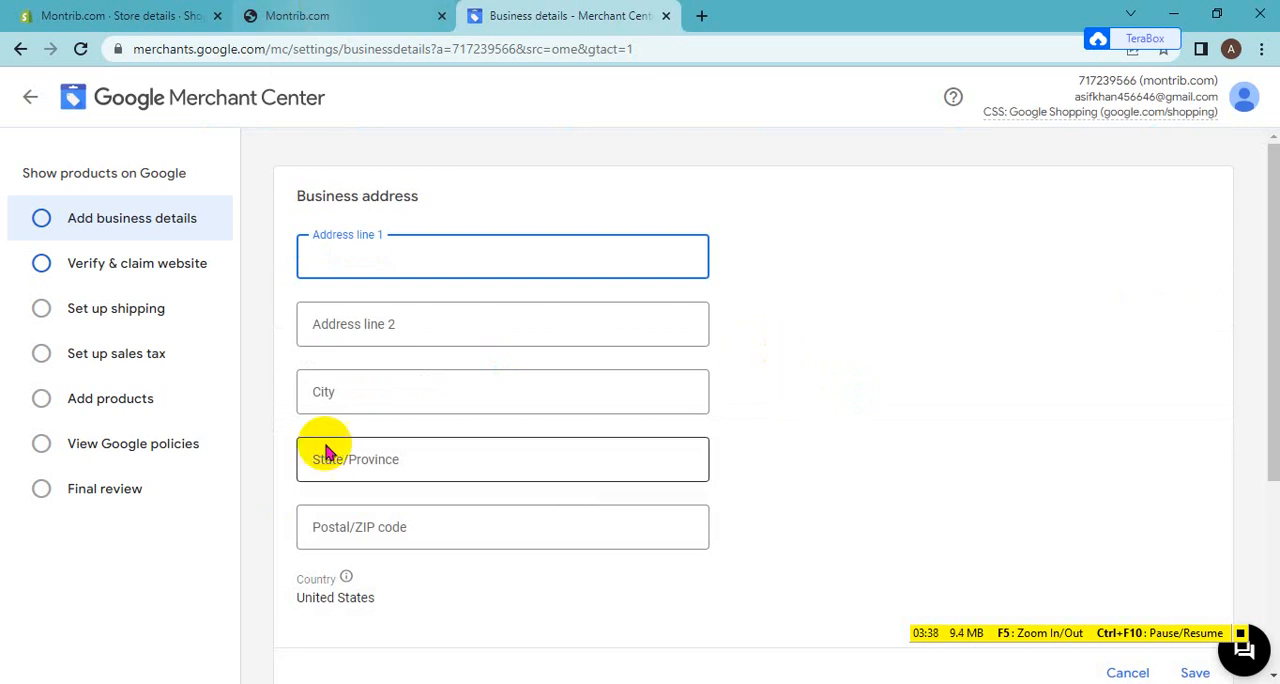
- Copy the street address from the Shopify billing information into Address line 1 of the Merchant Center business address
left_click(90, 15)
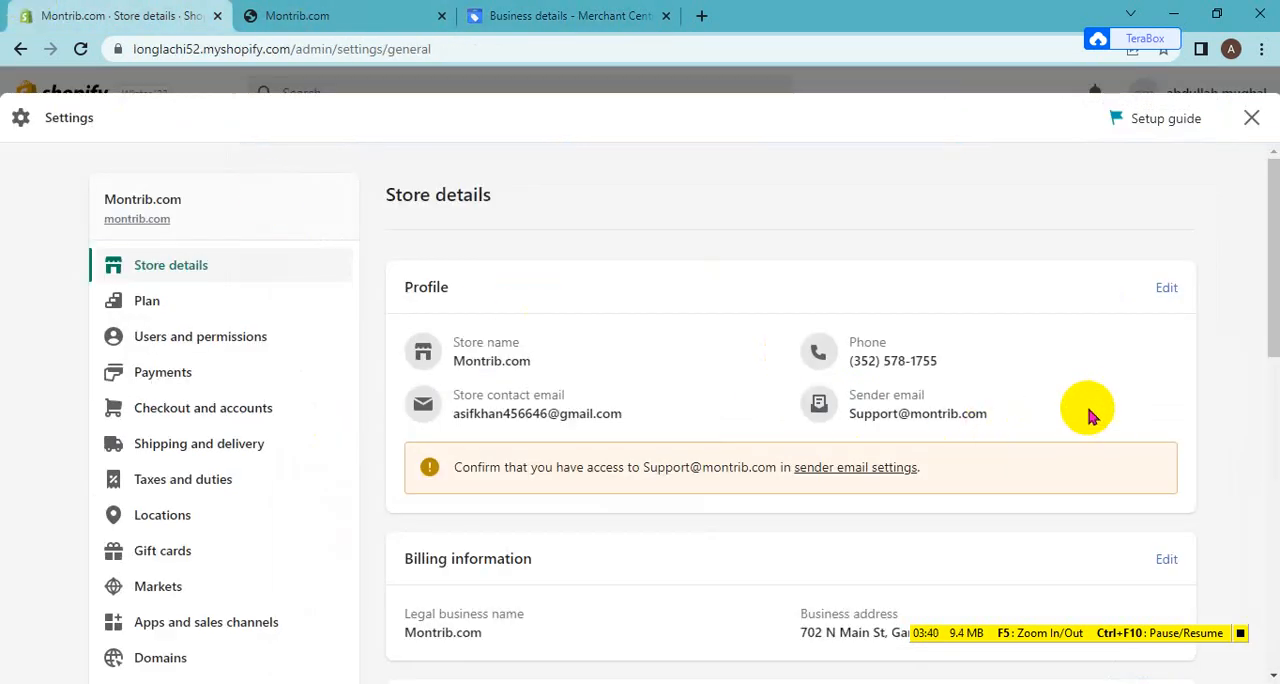
scroll(1086, 411, "down", 4)
left_click(1163, 190)
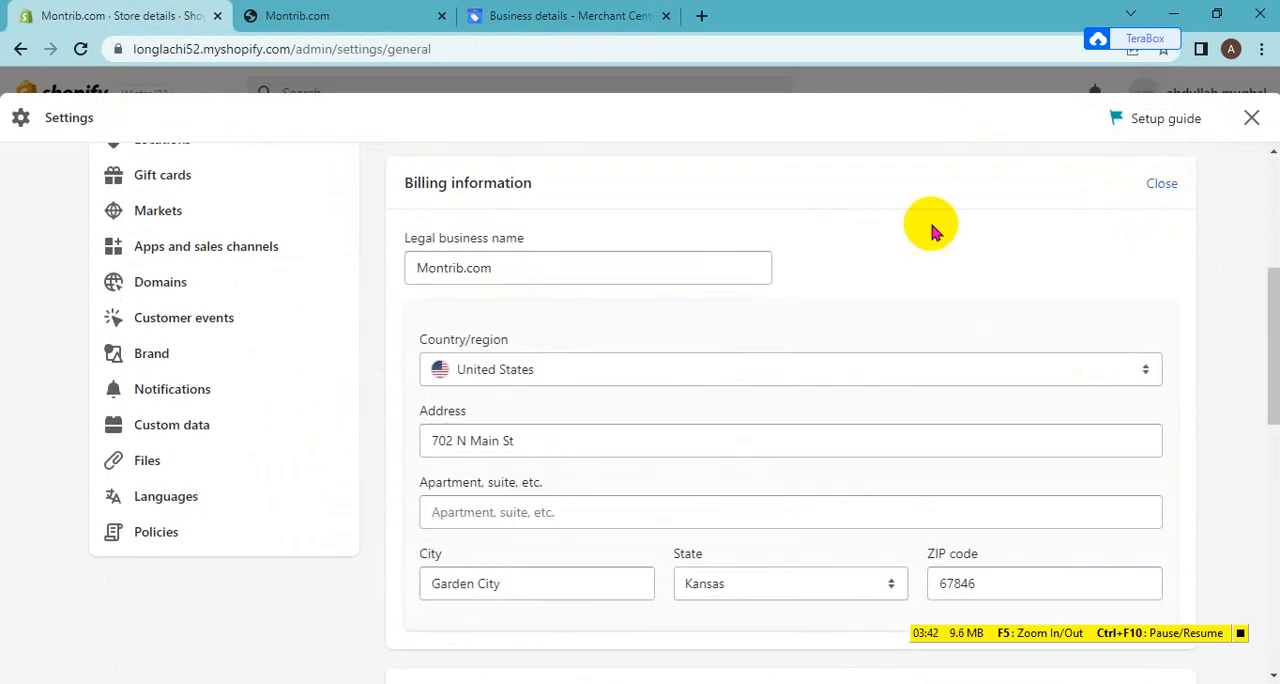
left_click_drag(560, 445, 350, 449)
key("ctrl+c")
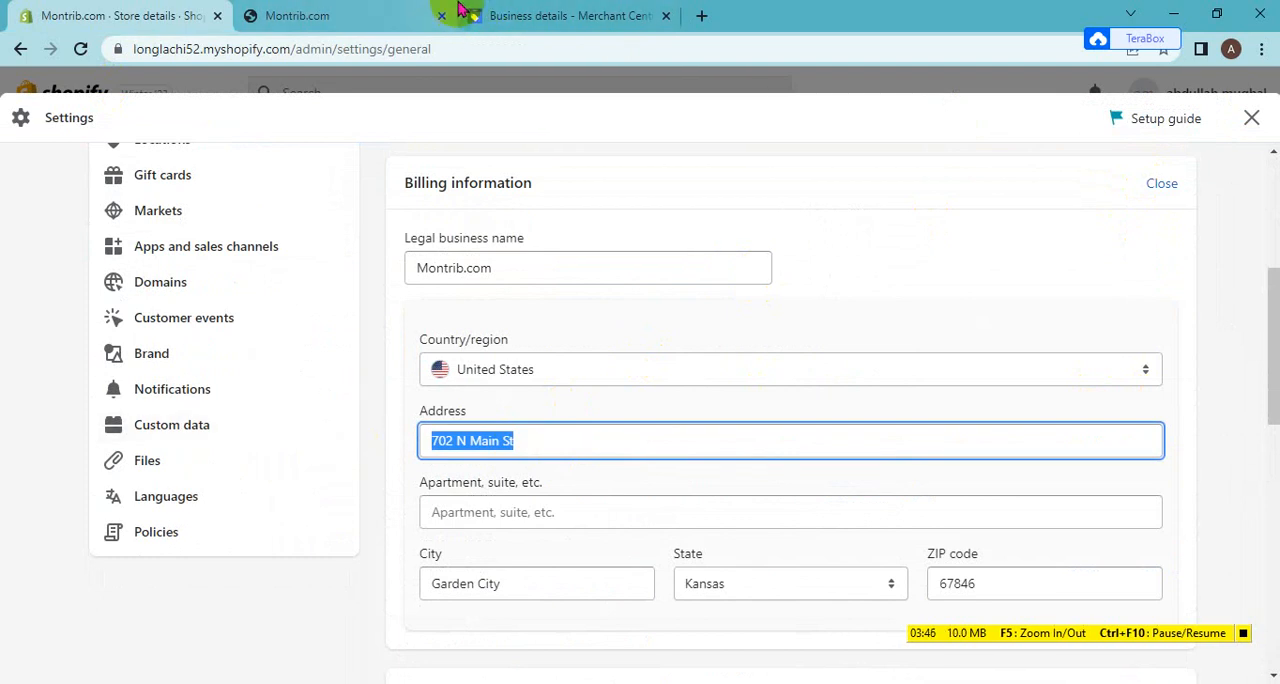
left_click(495, 10)
left_click(409, 254)
key("ctrl+v")
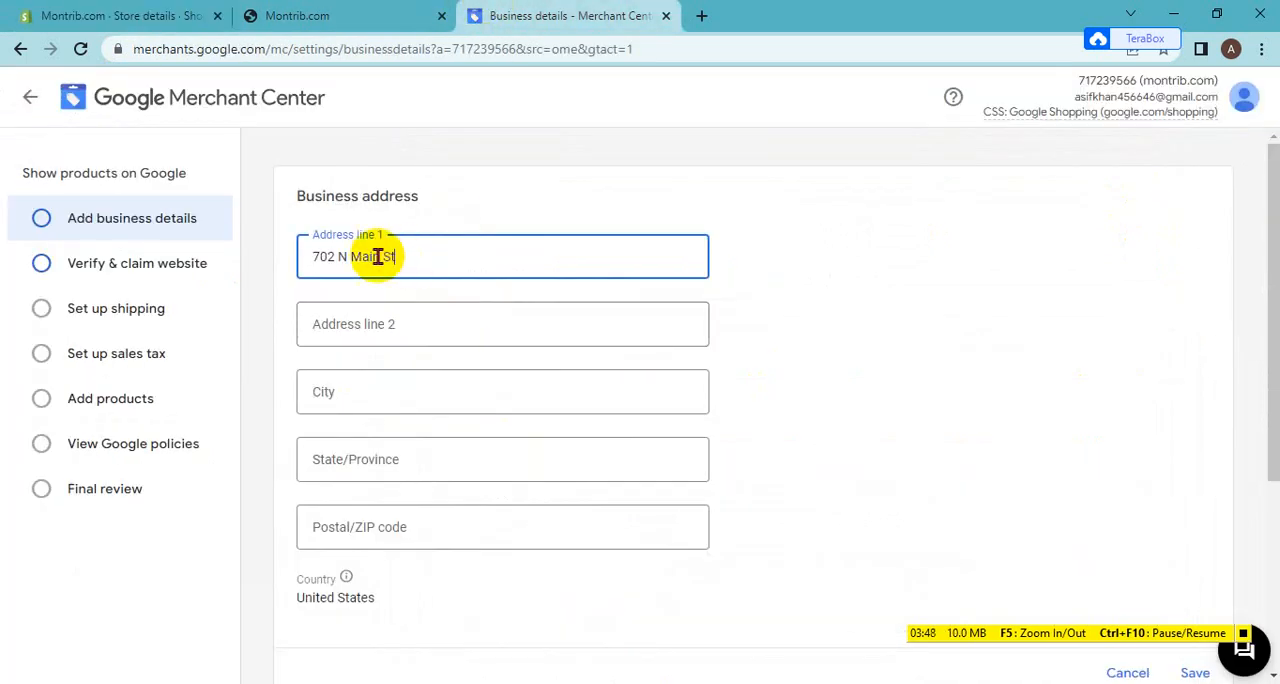
- Fill in the city and state of the business address from the Shopify billing information
left_click(83, 14)
left_click_drag(530, 583, 421, 583)
key("ctrl+c")
left_click(534, 18)
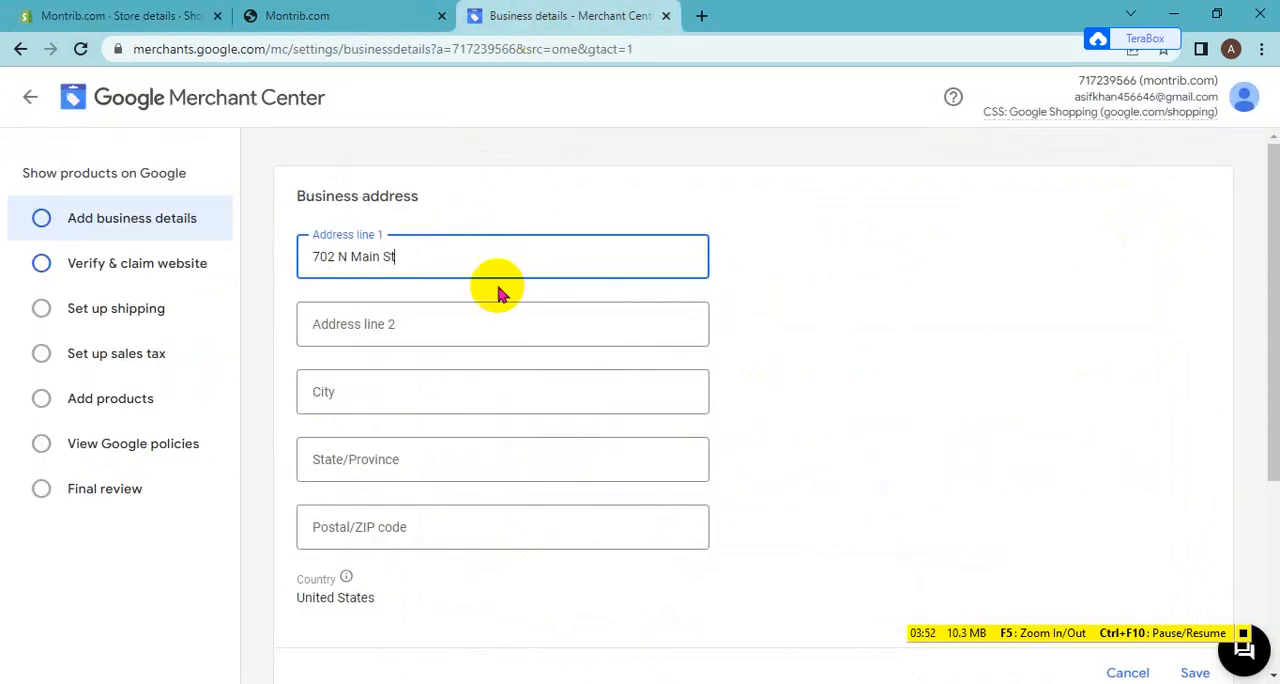
left_click(397, 390)
key("ctrl+v")
left_click(138, 12)
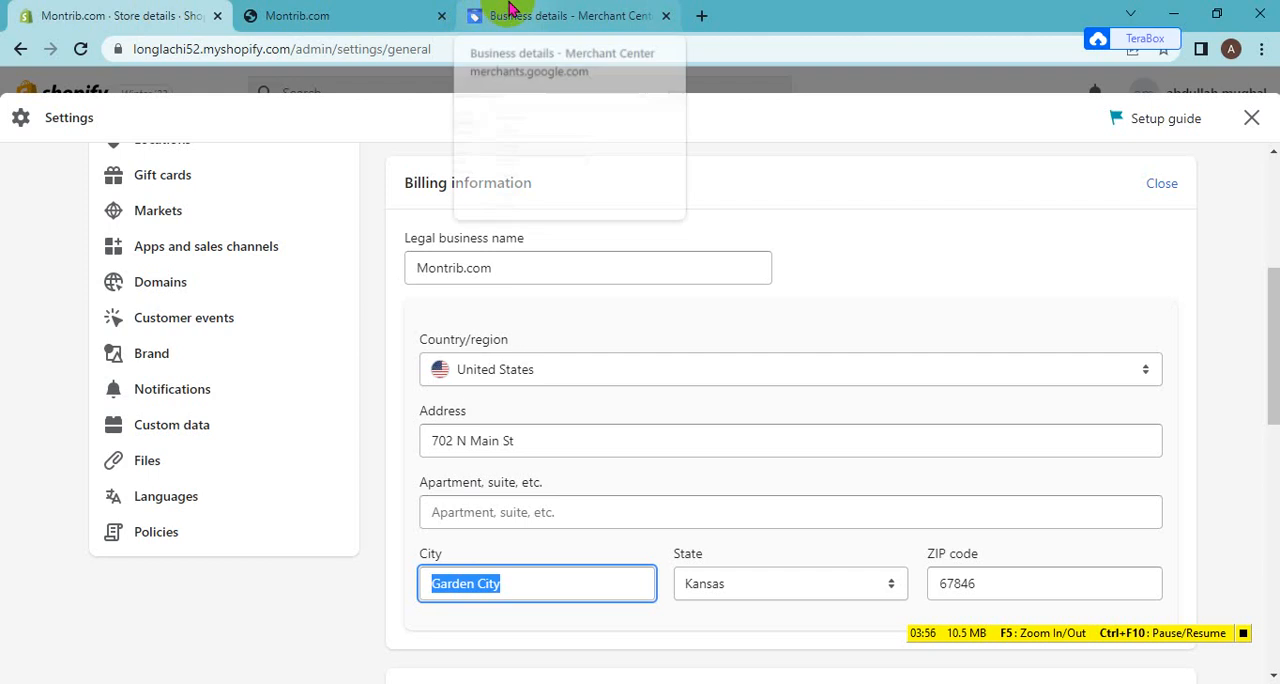
left_click(490, 15)
left_click(357, 462)
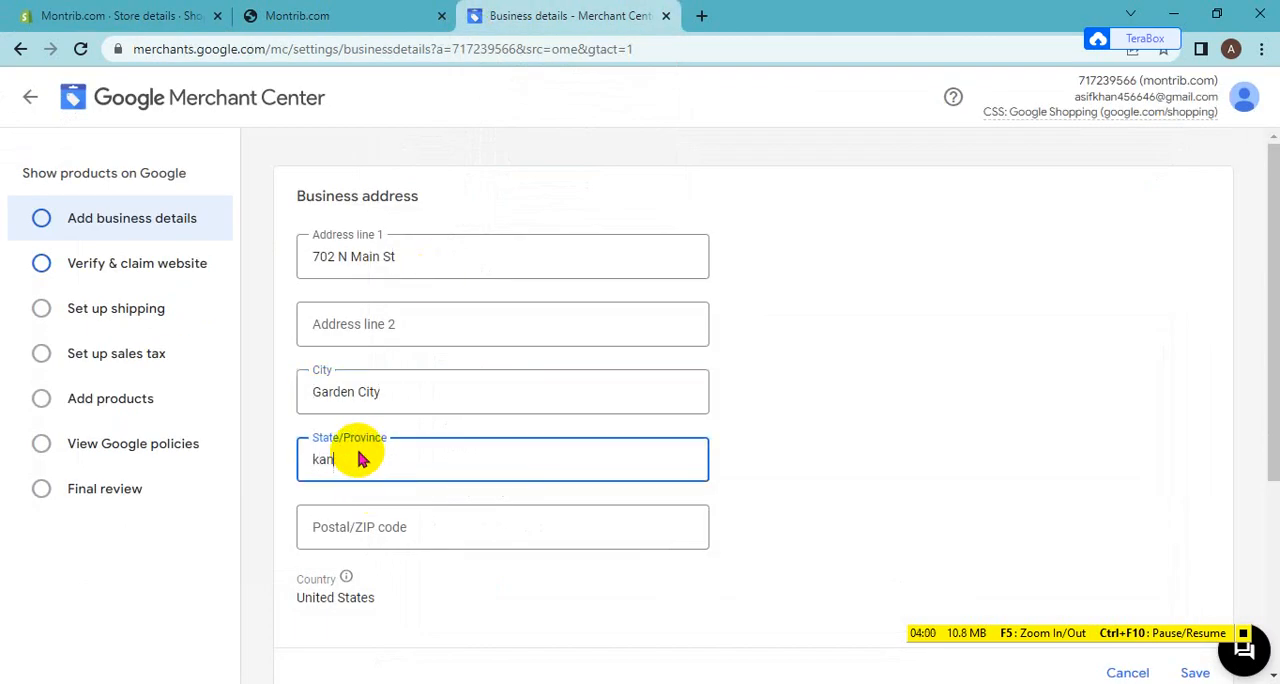
- Copy the ZIP code from the Shopify billing information into the Merchant Center business address
left_click(224, 16)
double_click(1028, 588)
key("ctrl+c")
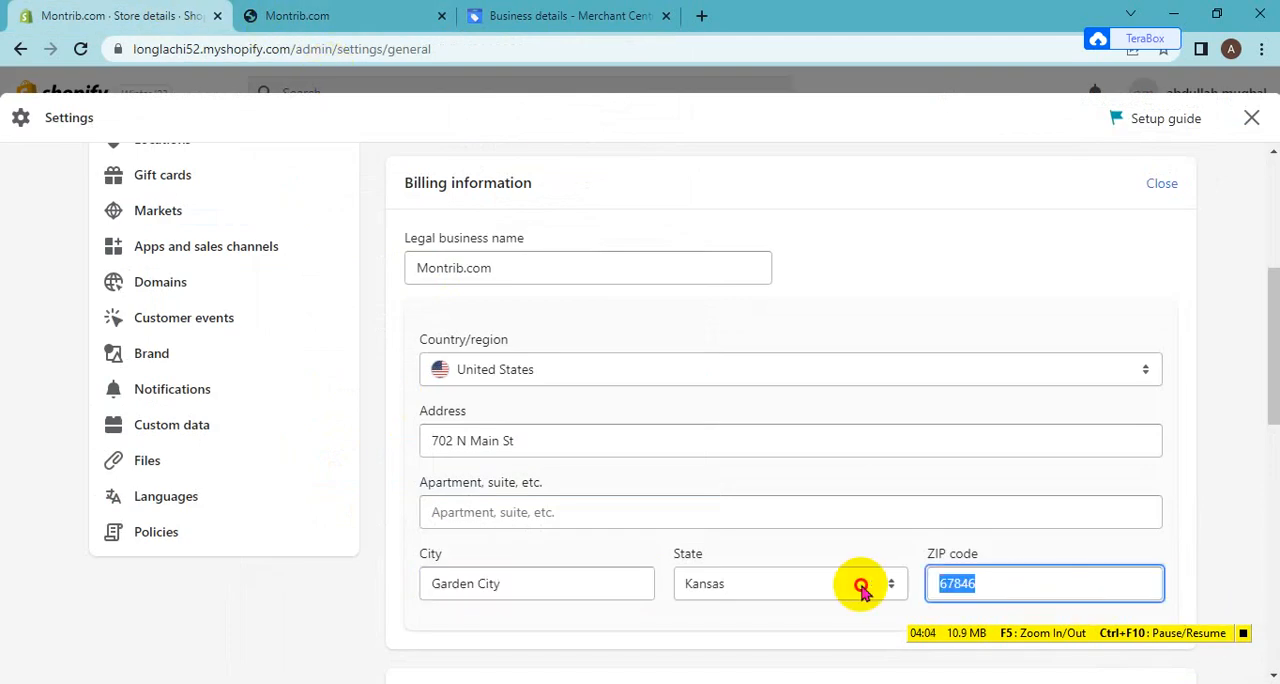
left_click(530, 18)
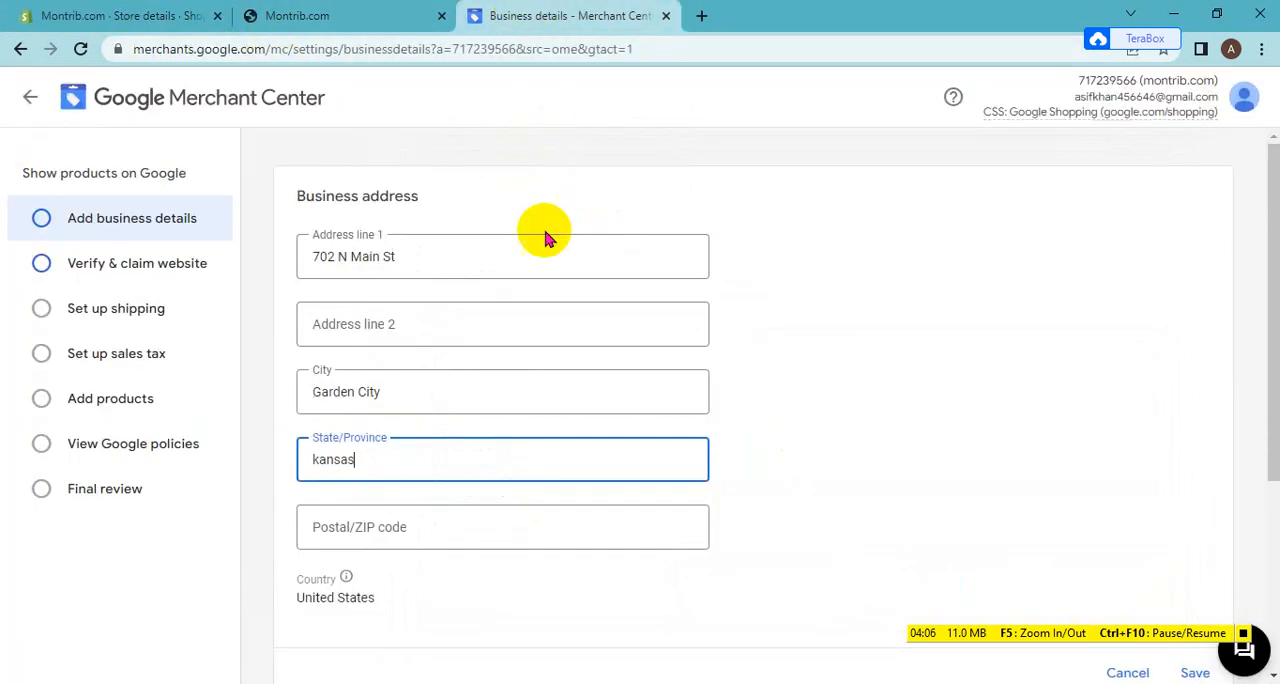
left_click(434, 522)
key("ctrl+v")
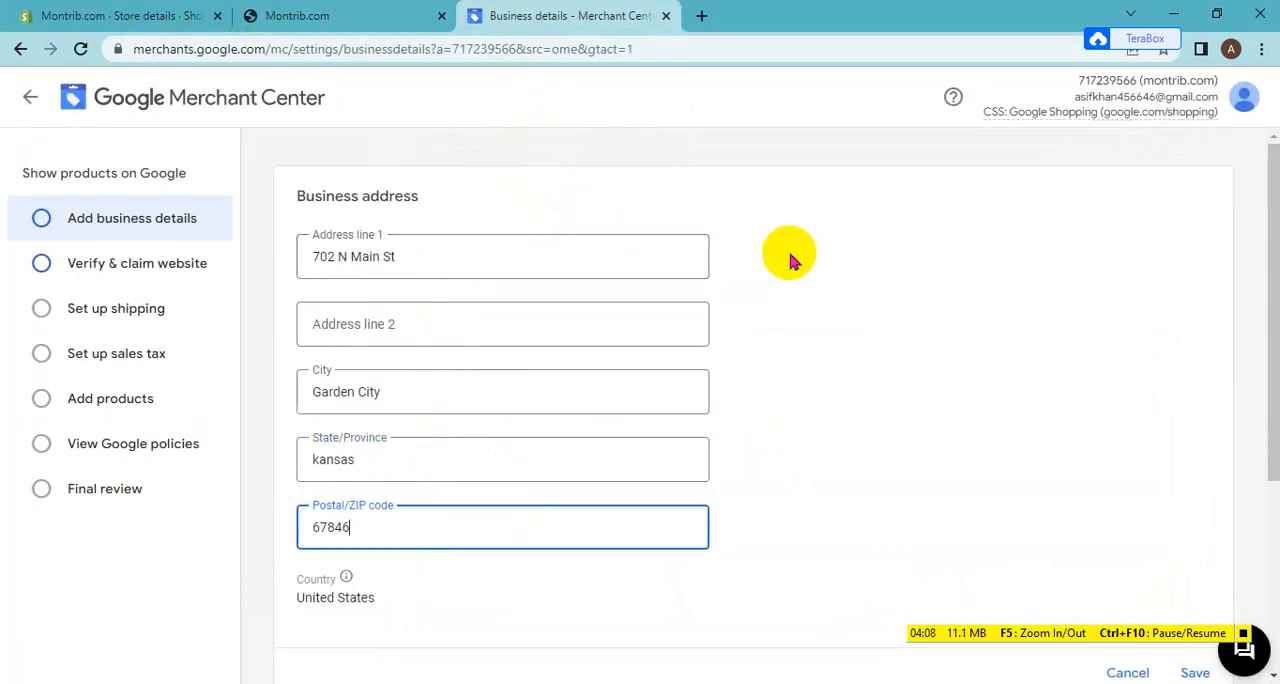
left_click(862, 268)
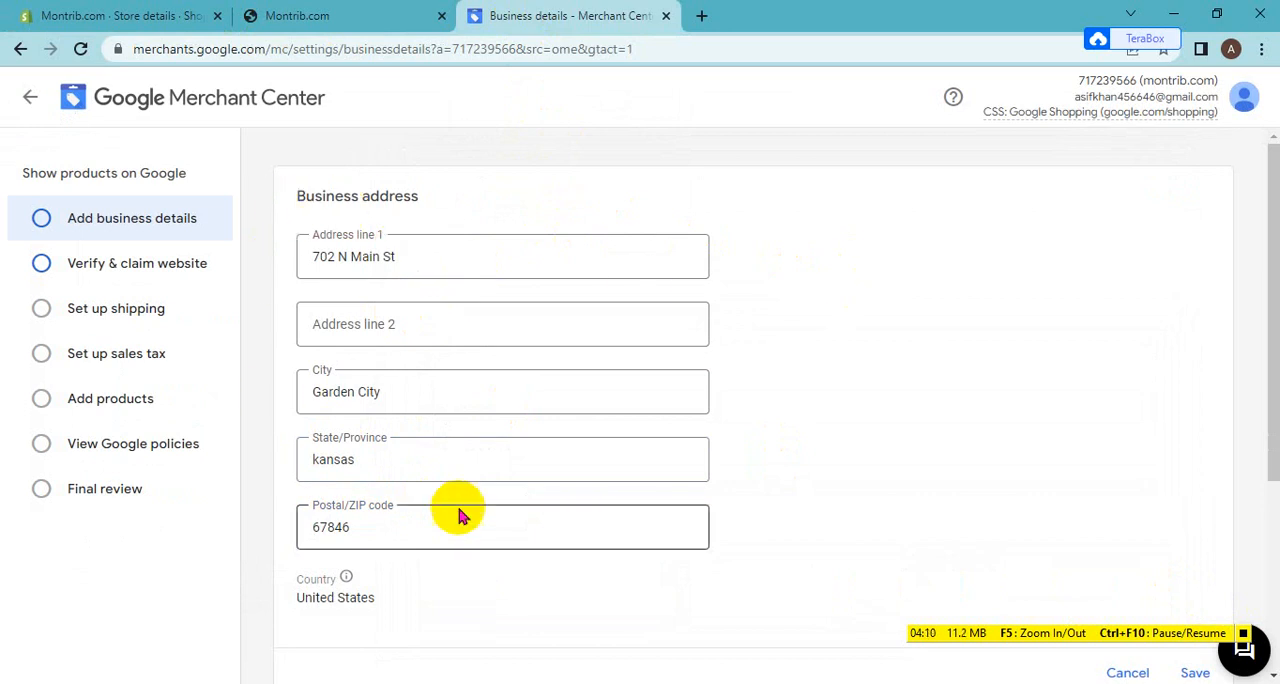
scroll(376, 340, "down", 2)
scroll(450, 460, "down", 1)
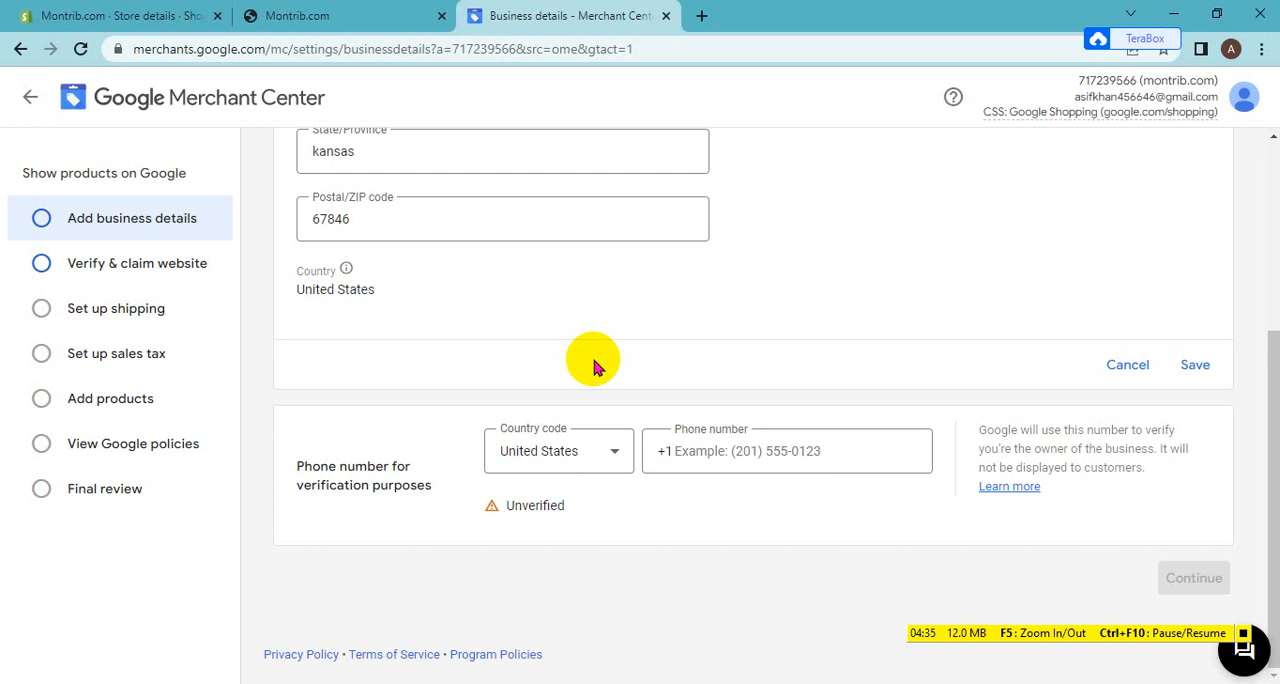
scroll(480, 349, "up", 3)
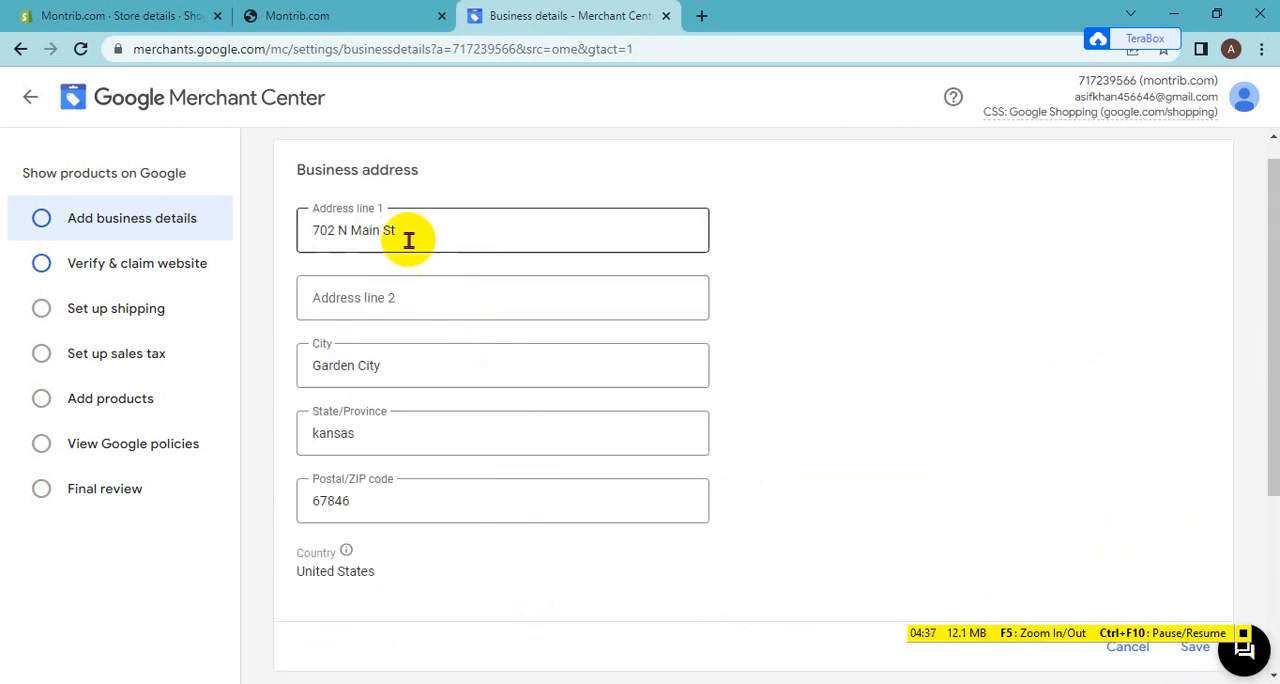
scroll(871, 371, "down", 3)
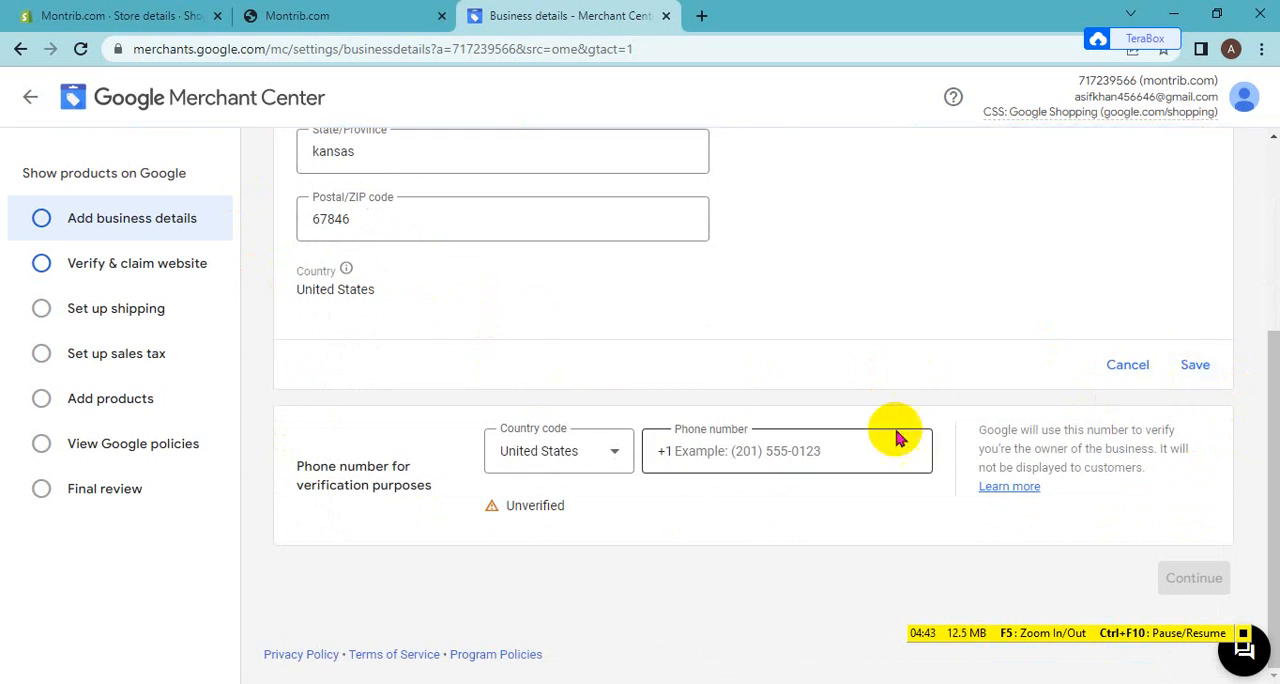
scroll(898, 489, "up", 3)
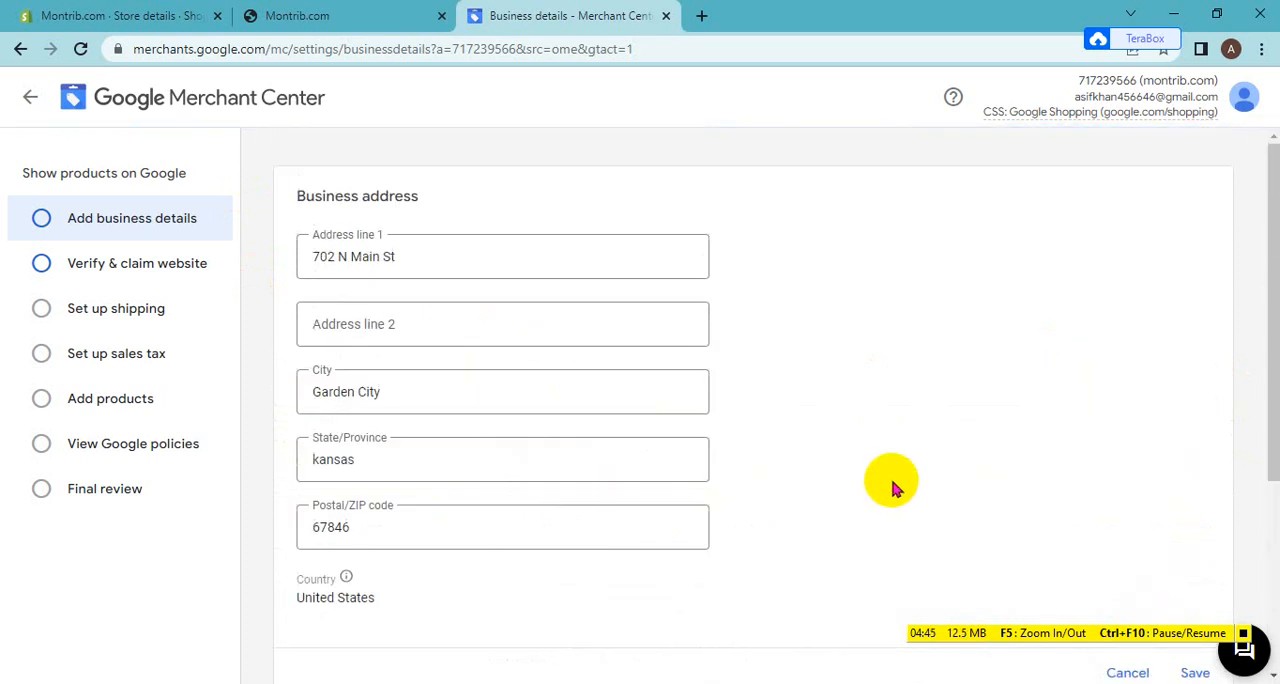
left_click(150, 268)
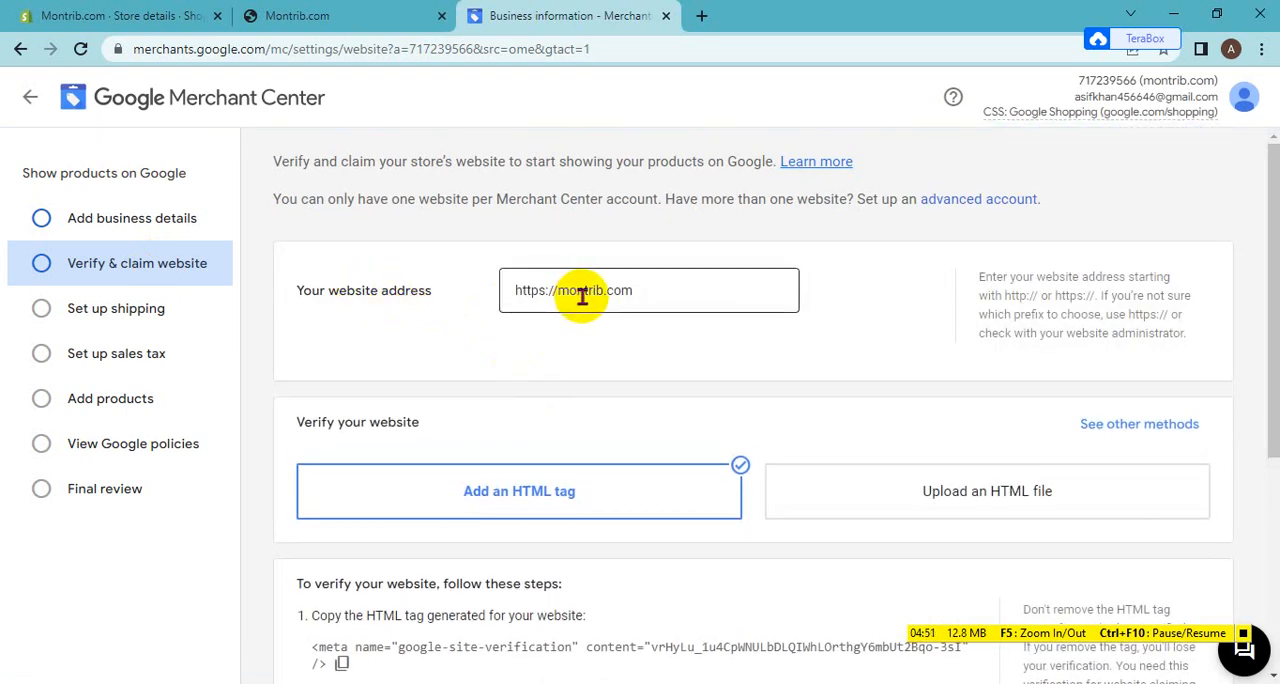
scroll(620, 300, "down", 3)
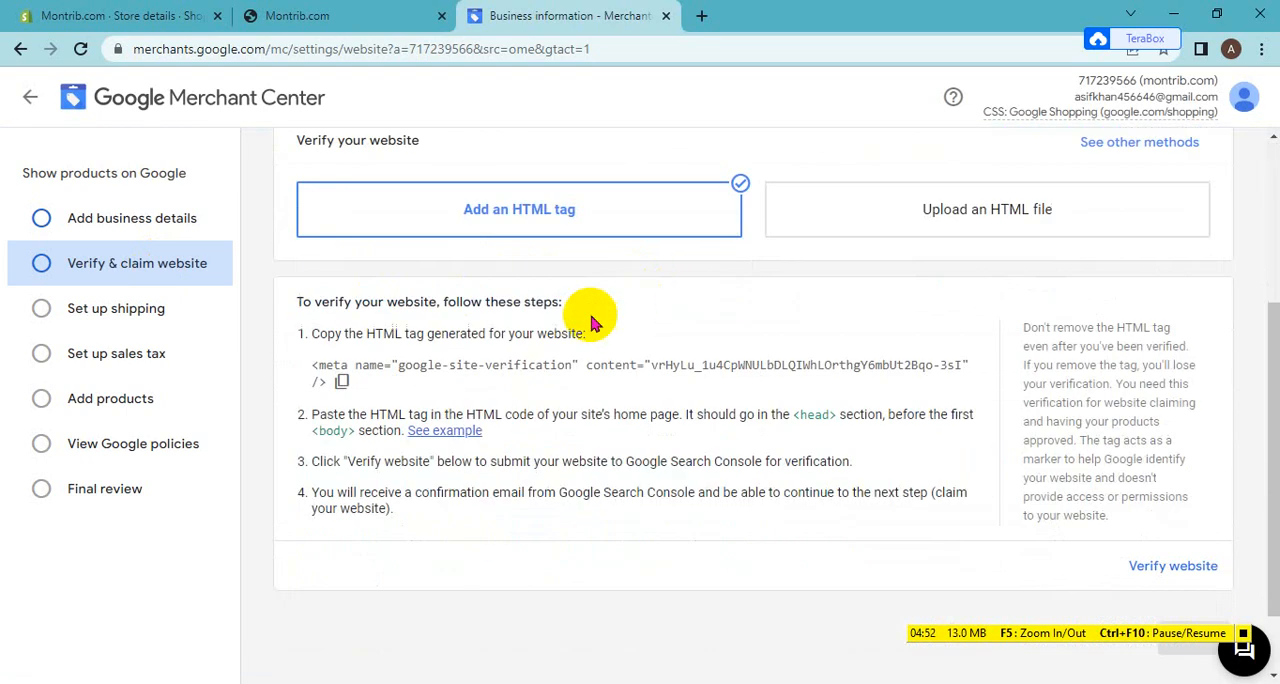
left_click(341, 381)
- Try to open the online store section in the Shopify admin, and return to Merchant Center
left_click(115, 15)
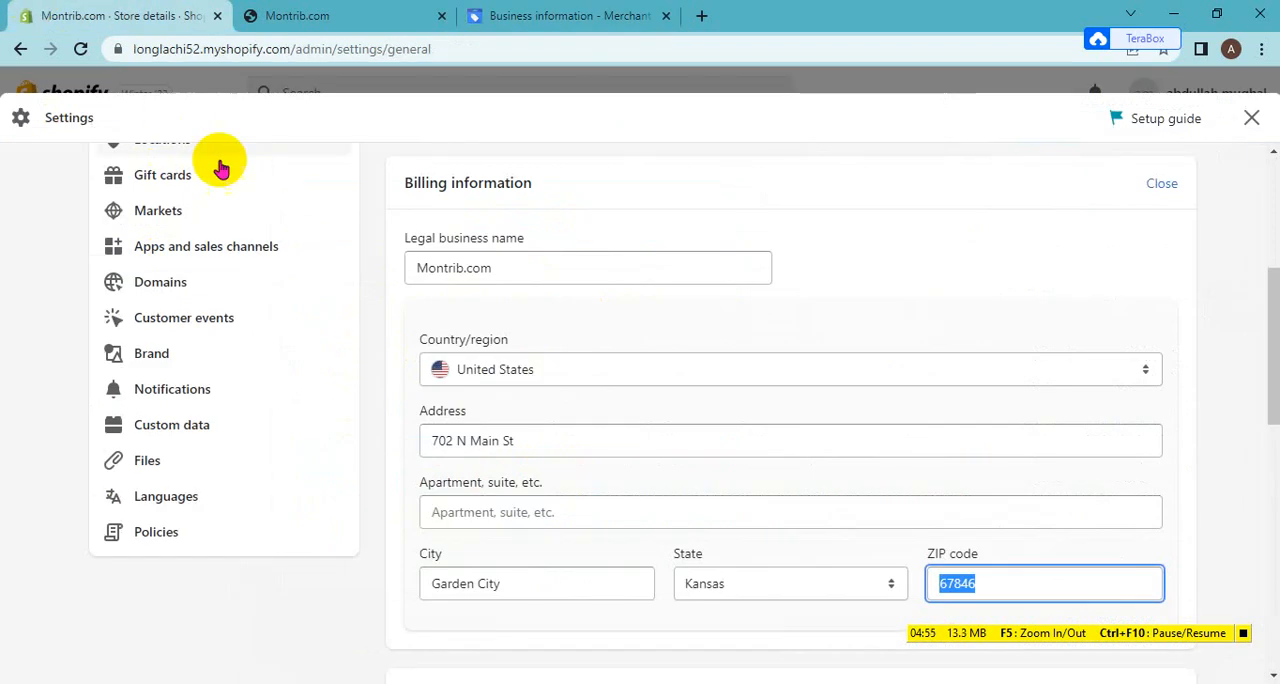
left_click(1249, 120)
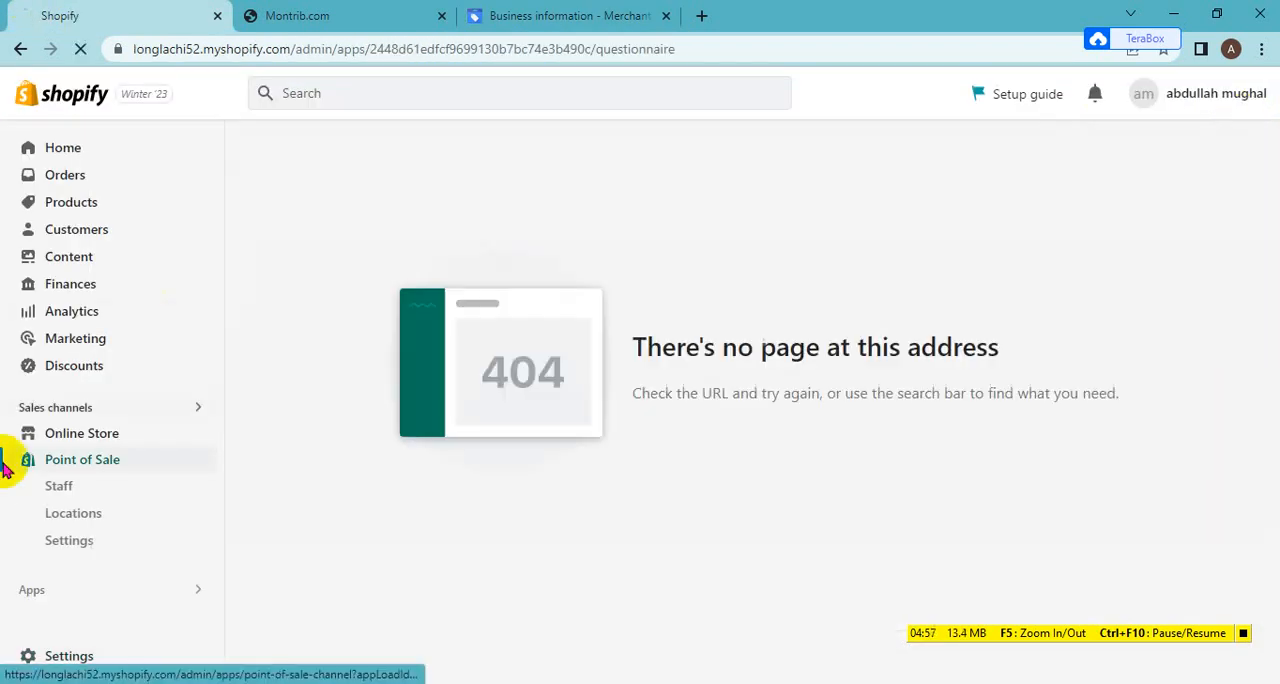
left_click(100, 449)
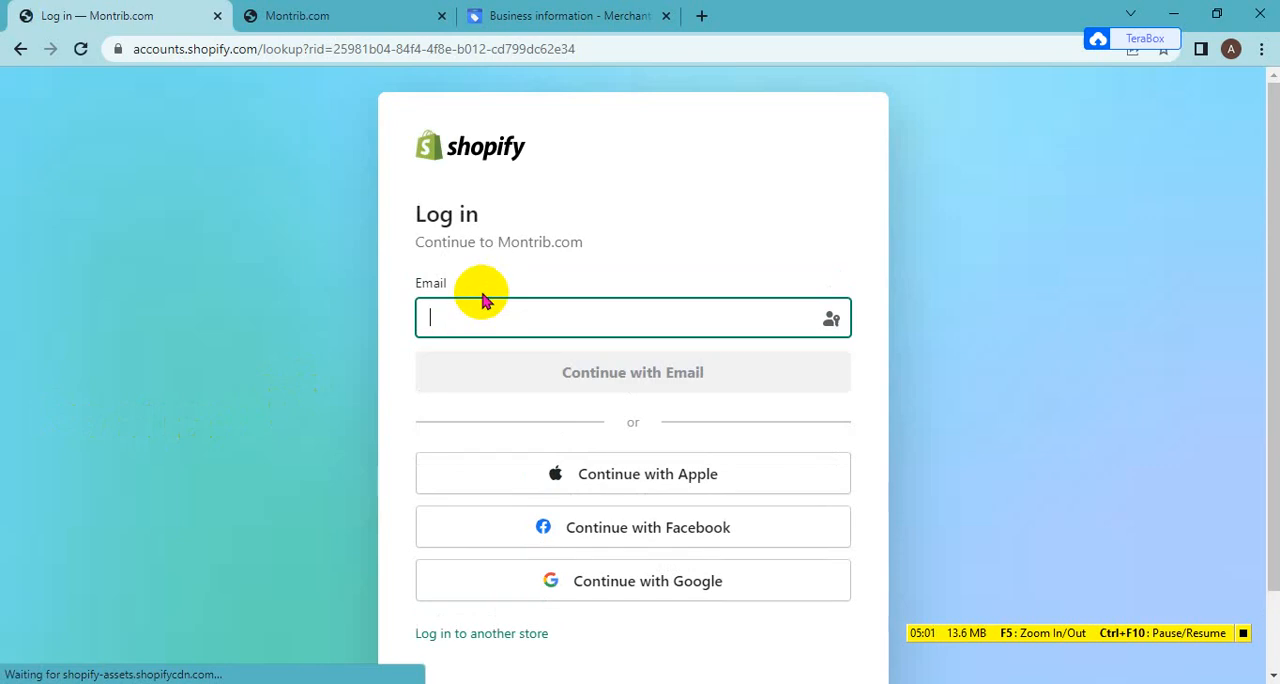
left_click(480, 15)
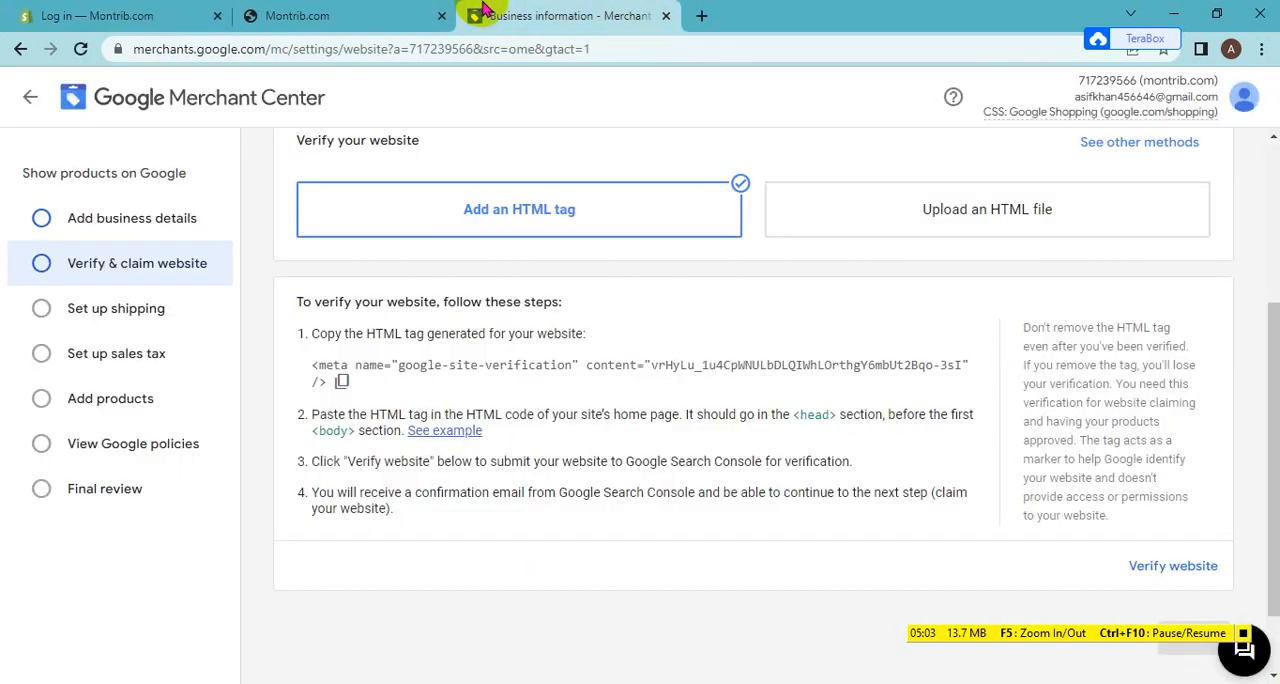
- Open the shipping setup, accept montrib.com shipping coverage for United States in USD, and choose to set a range of delivery times
scroll(600, 320, "down", 1)
scroll(485, 325, "up", 3)
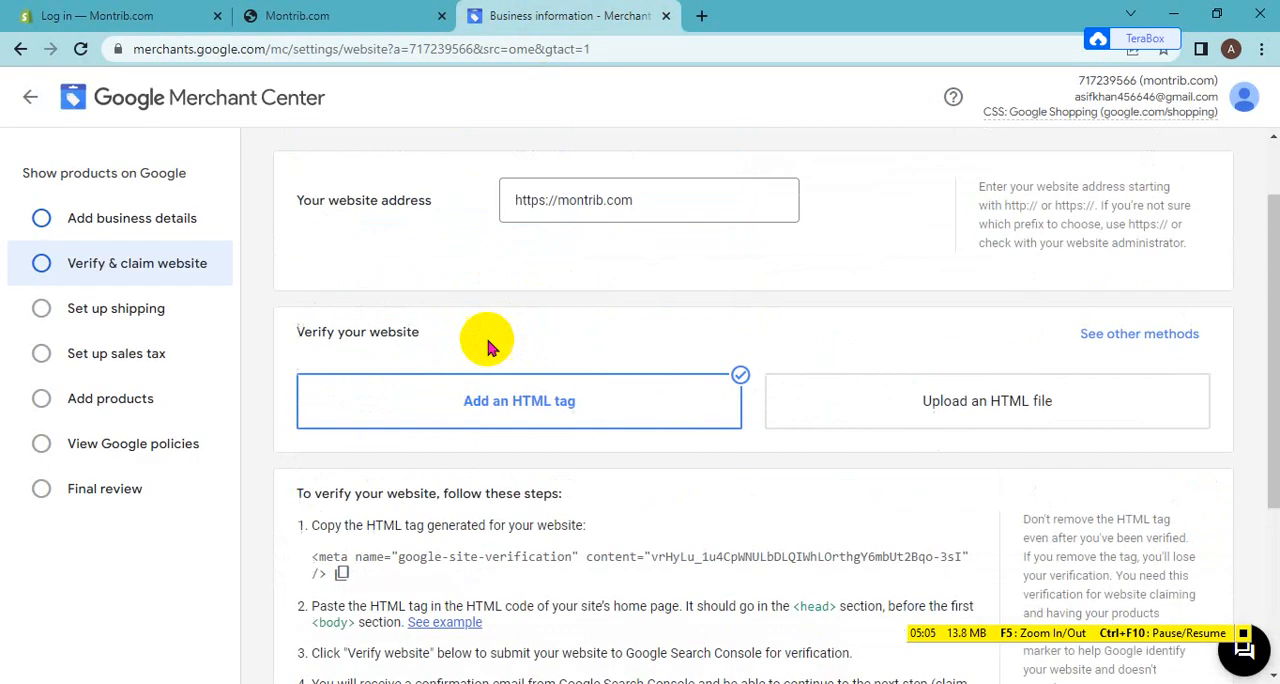
scroll(457, 449, "down", 3)
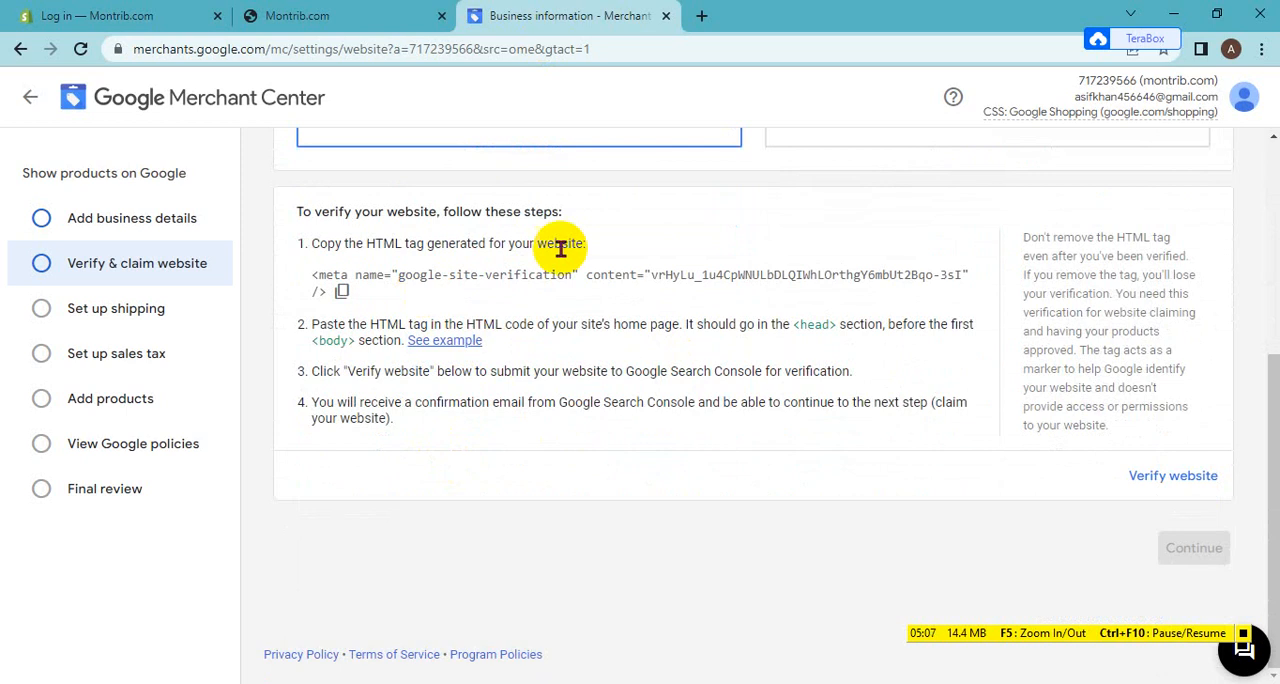
left_click(108, 316)
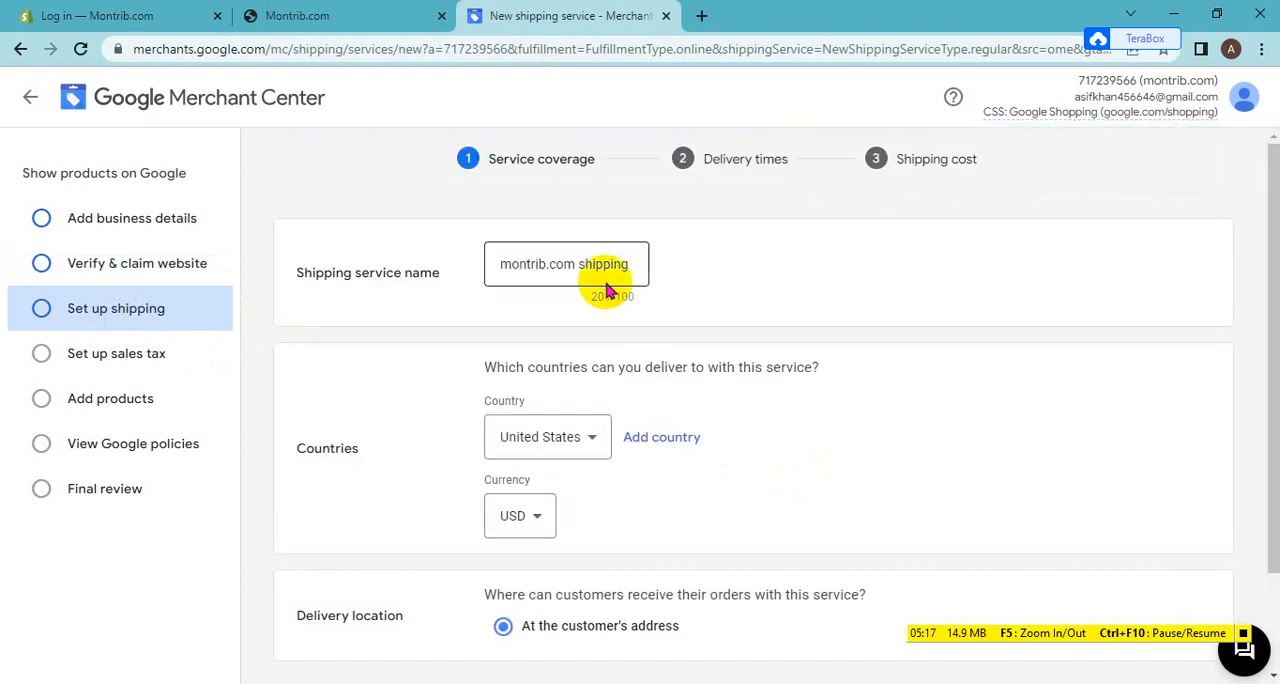
scroll(543, 337, "down", 2)
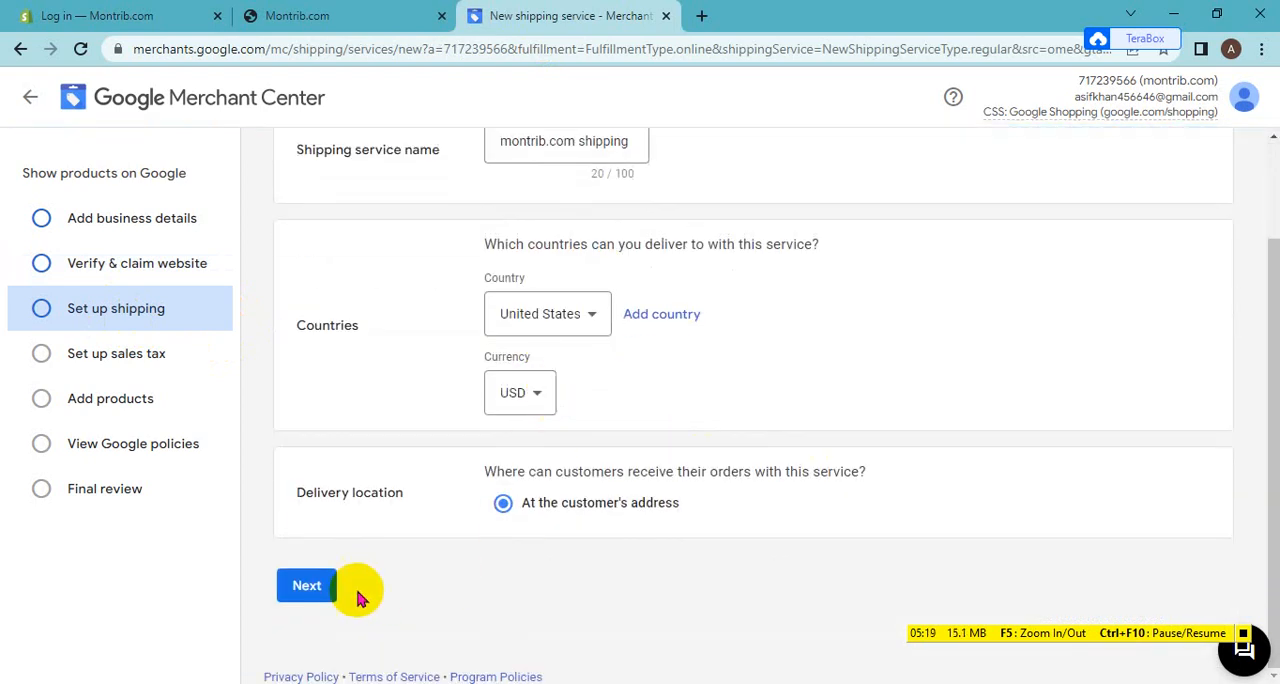
left_click(310, 590)
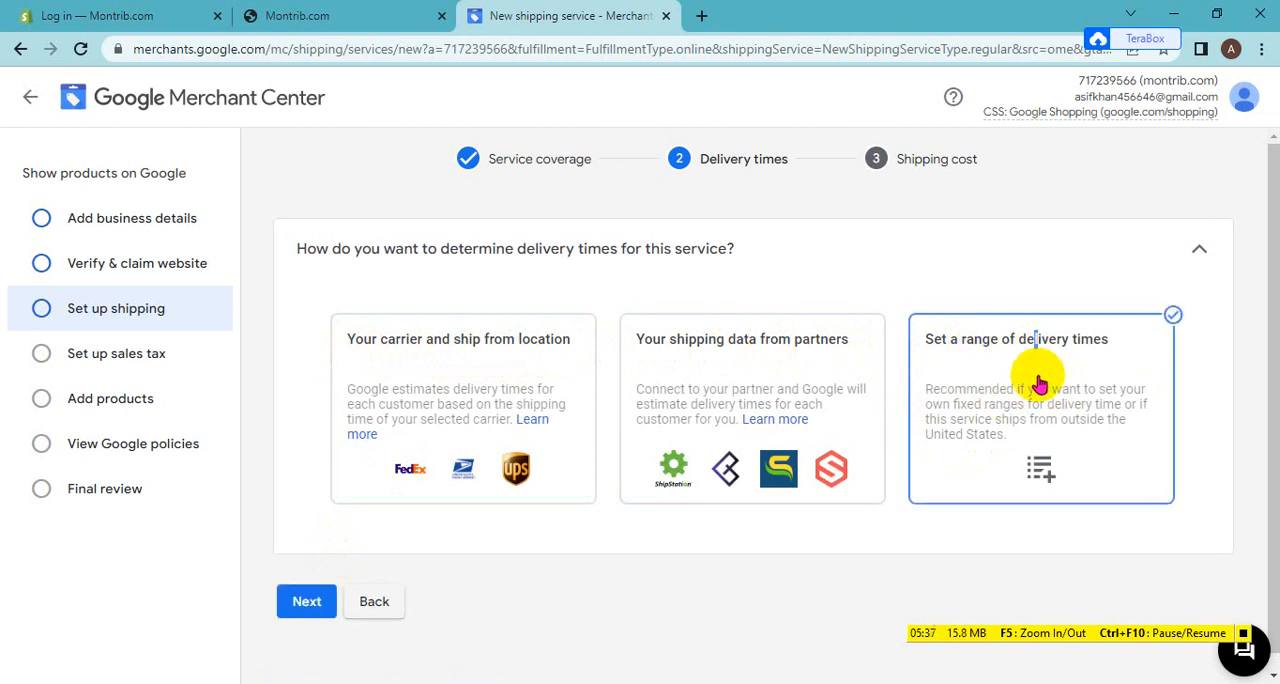
- Set the order cutoff time to 2:00 AM in the (GMT-06:00) Central Standard Time (Chicago) timezone
scroll(586, 449, "down", 3)
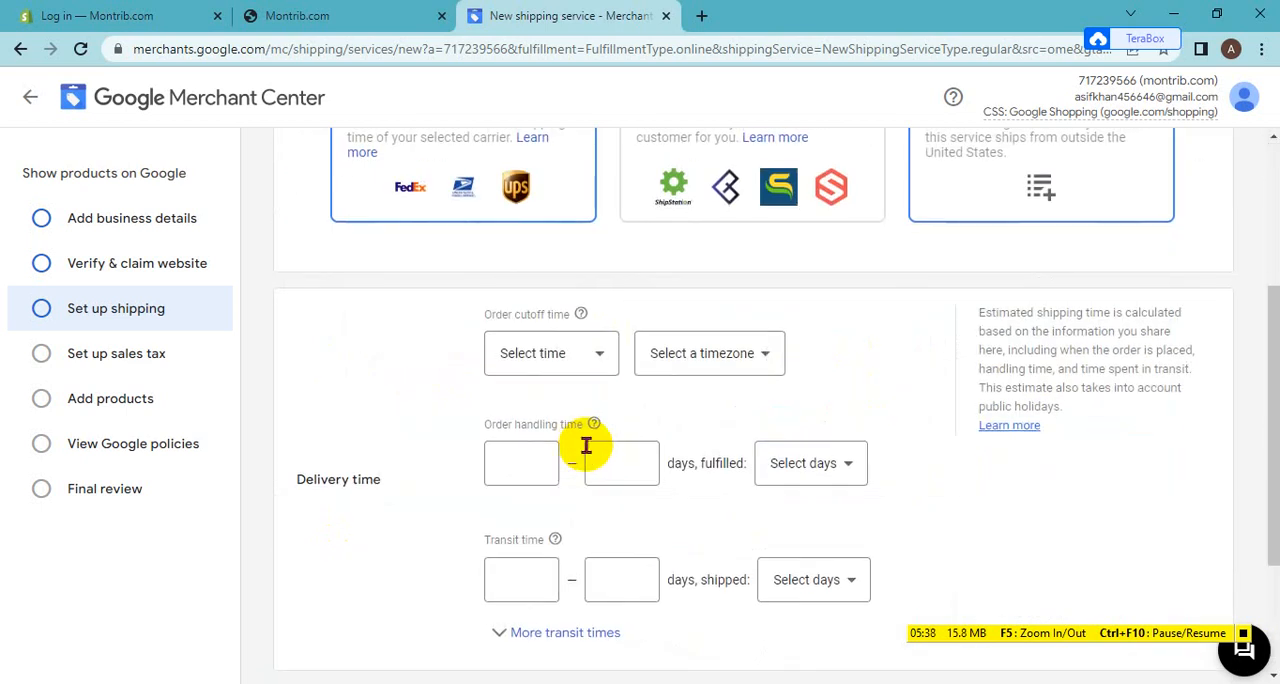
left_click(532, 353)
left_click(555, 495)
left_click(712, 353)
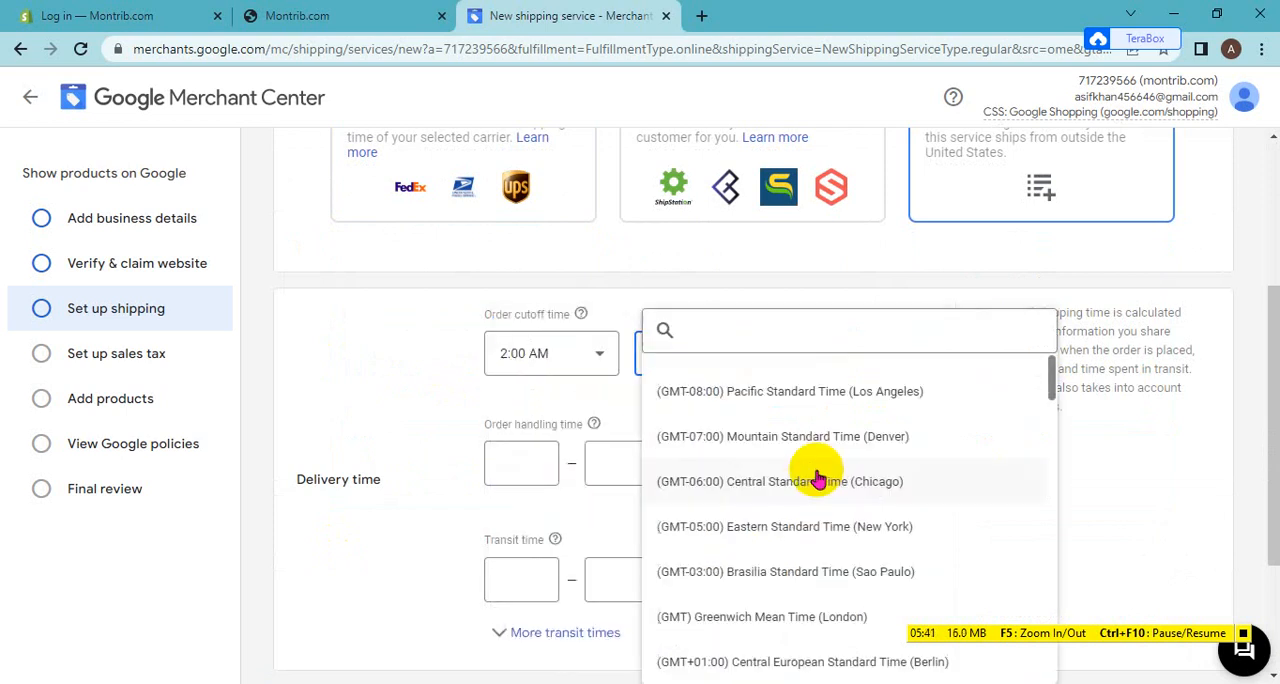
left_click(818, 481)
- Set the order handling time to 1–2 days and the transit time to 3–5 days
left_click(493, 459)
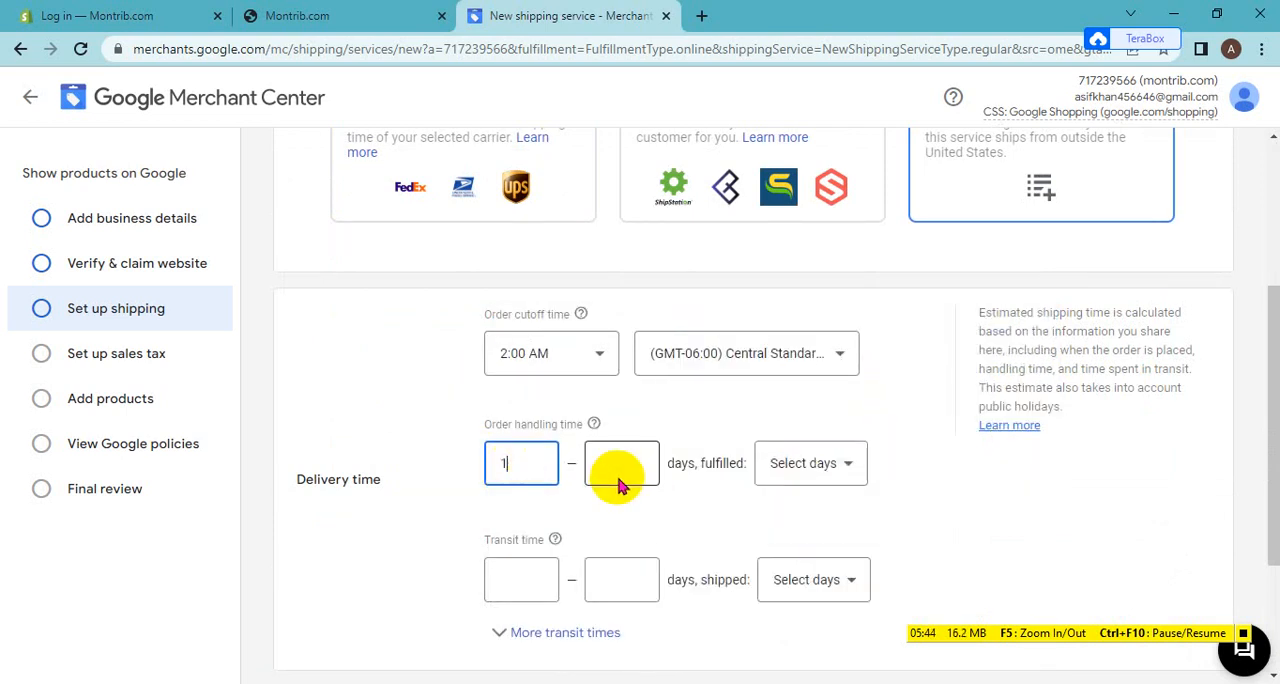
left_click(522, 577)
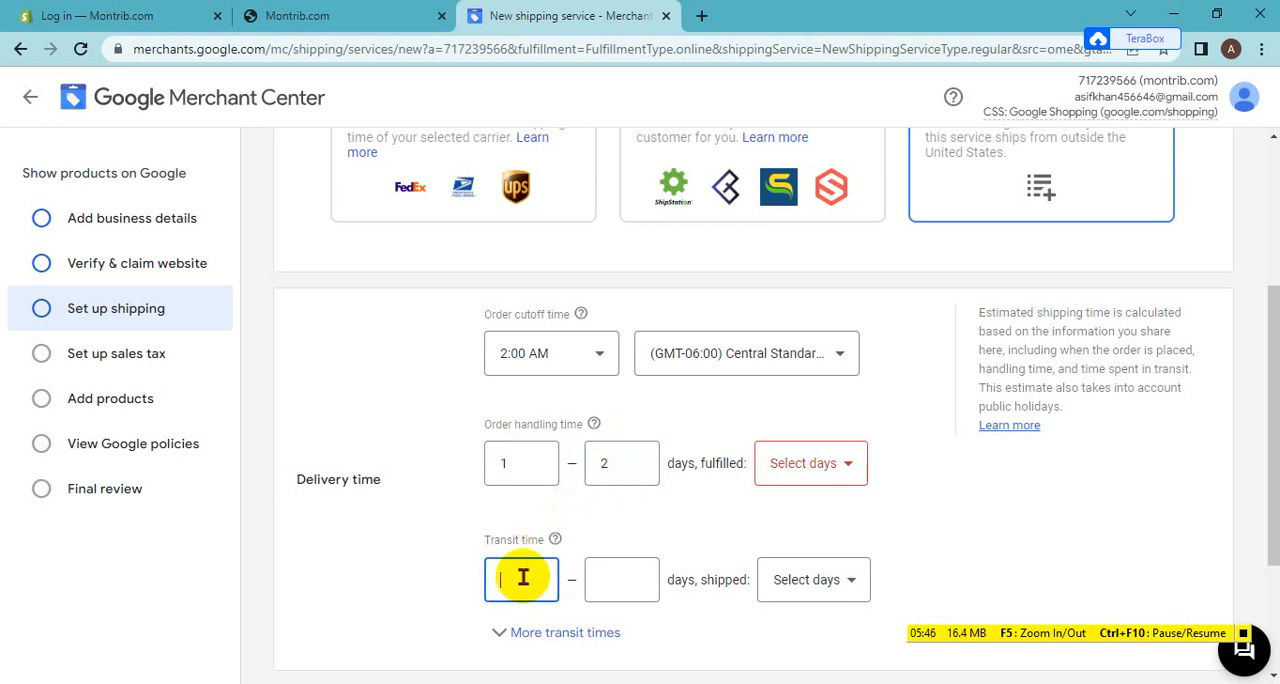
left_click(620, 580)
type("5")
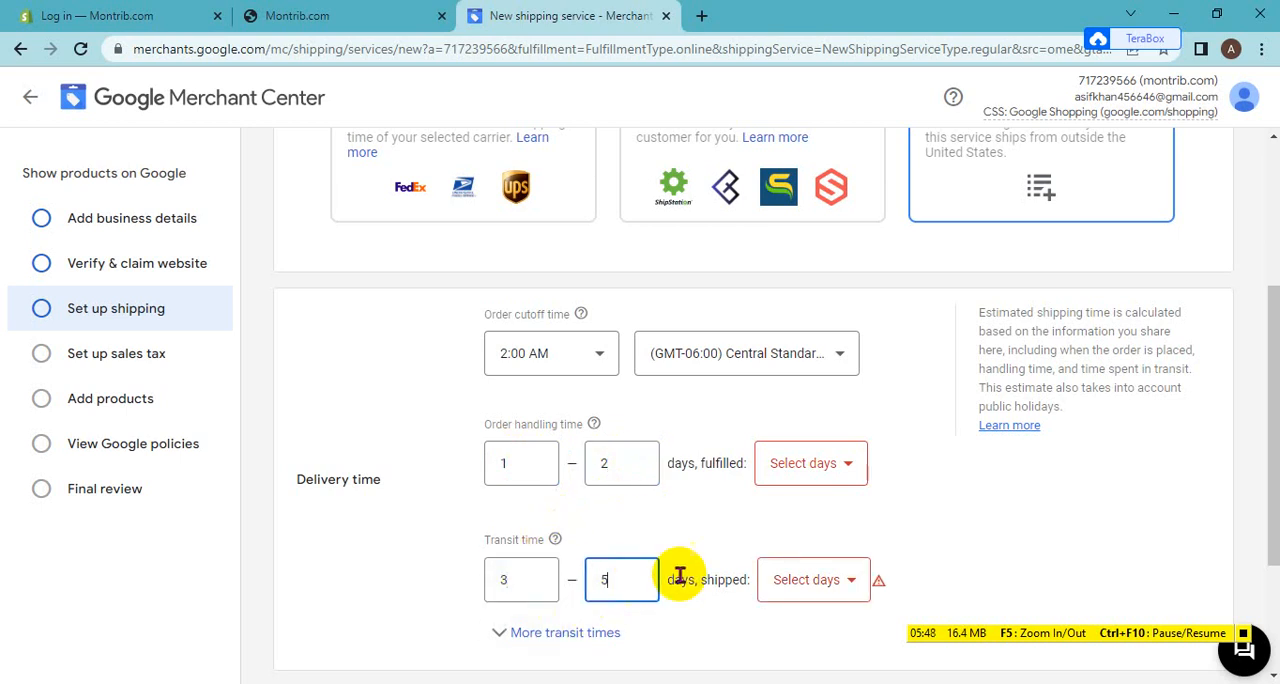
- Set both the fulfilled and shipped days to Mon – Fri, and proceed to the shipping cost settings
left_click(812, 590)
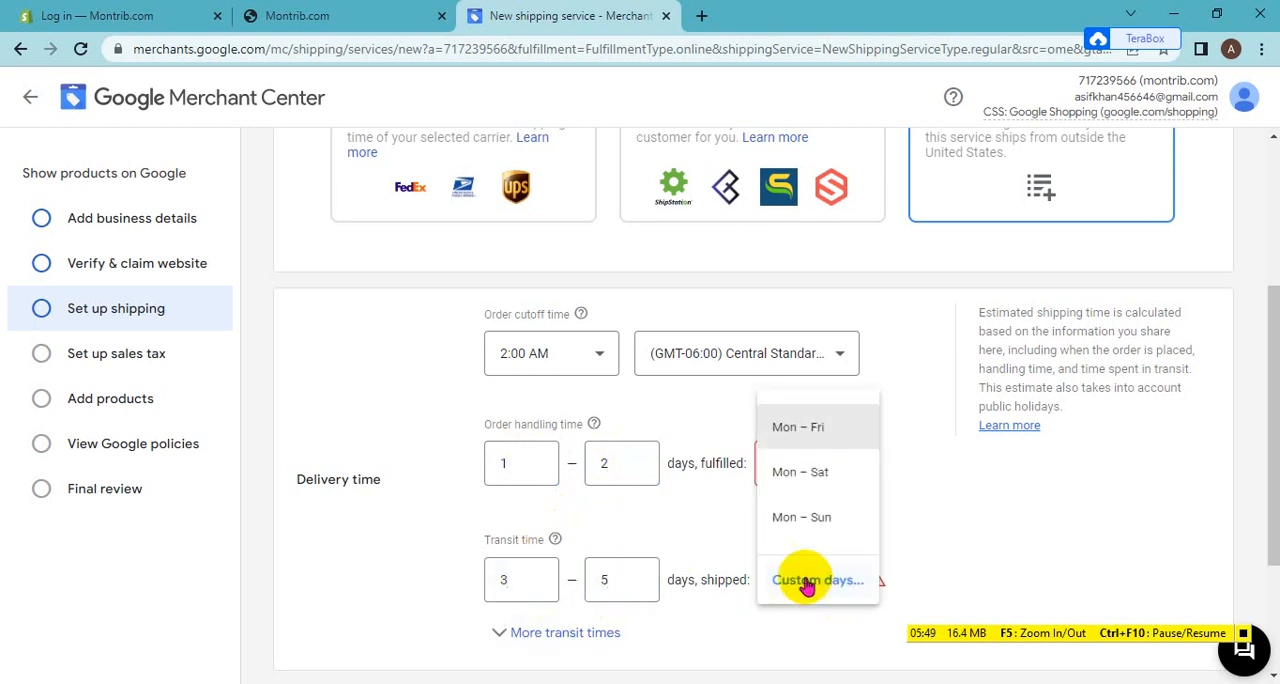
left_click(818, 428)
left_click(793, 485)
left_click(794, 471)
scroll(786, 449, "down", 2)
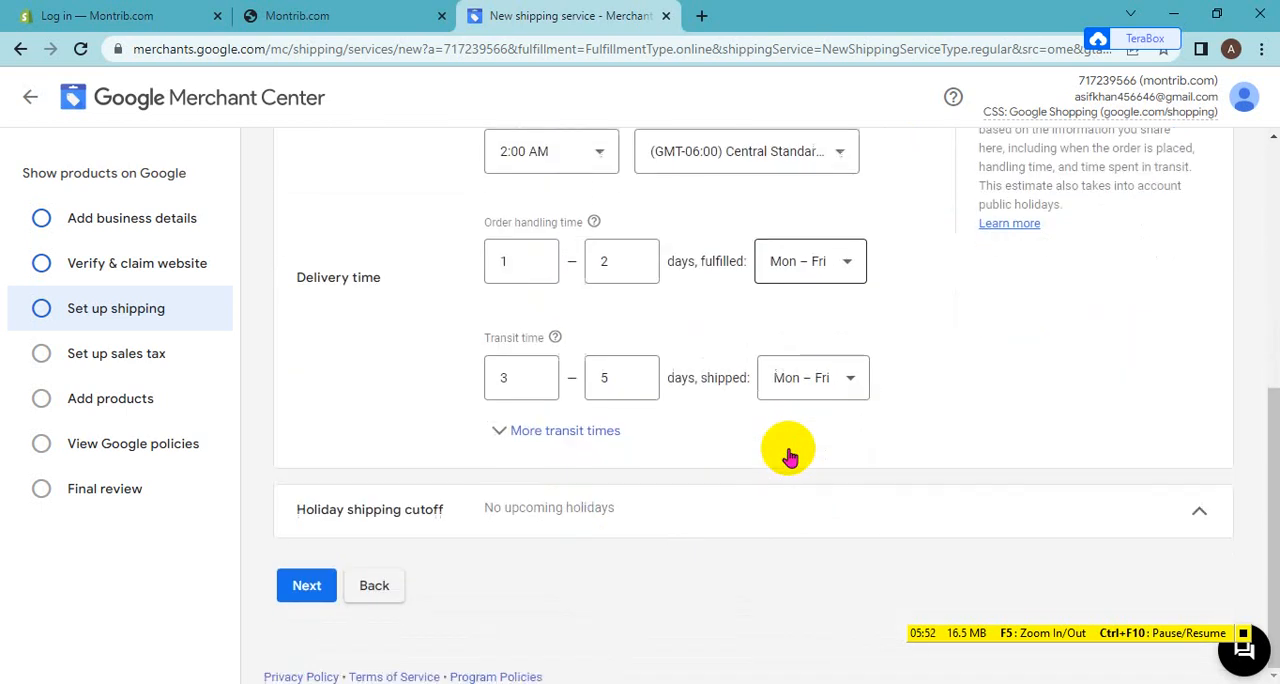
left_click(290, 595)
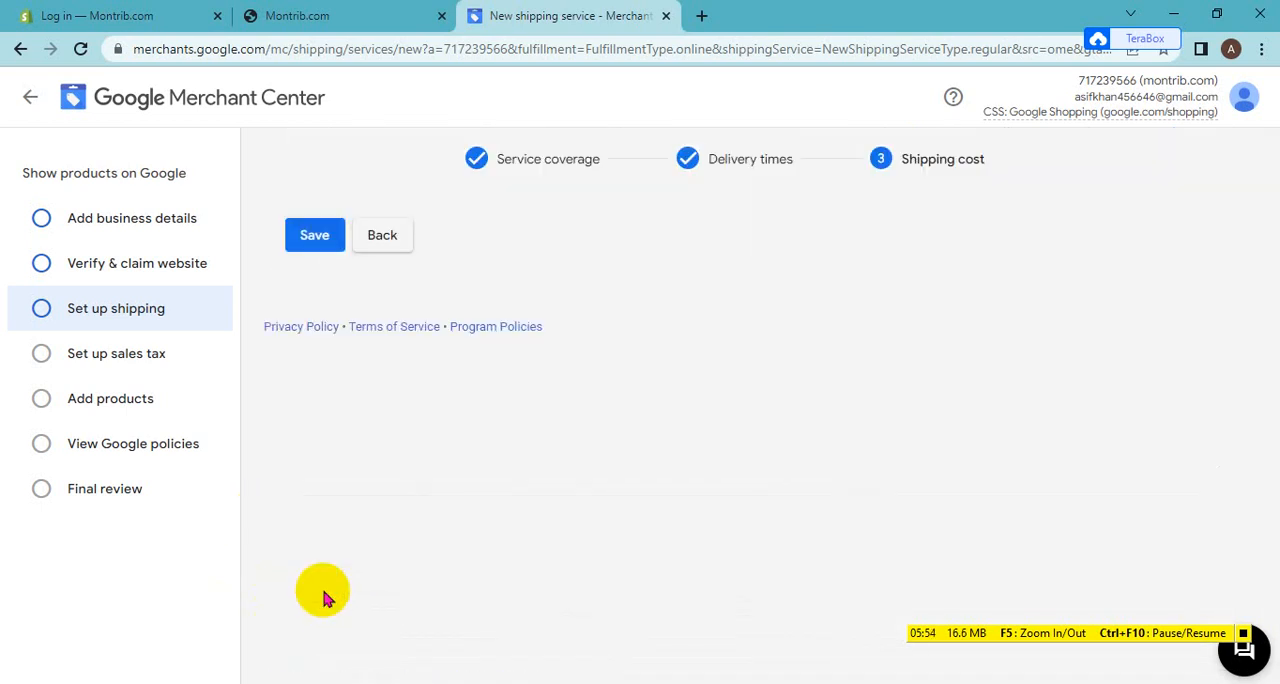
- Save the montrib.com shipping service with the Free shipping cost option and continue to the sales tax setup
scroll(342, 592, "down", 2)
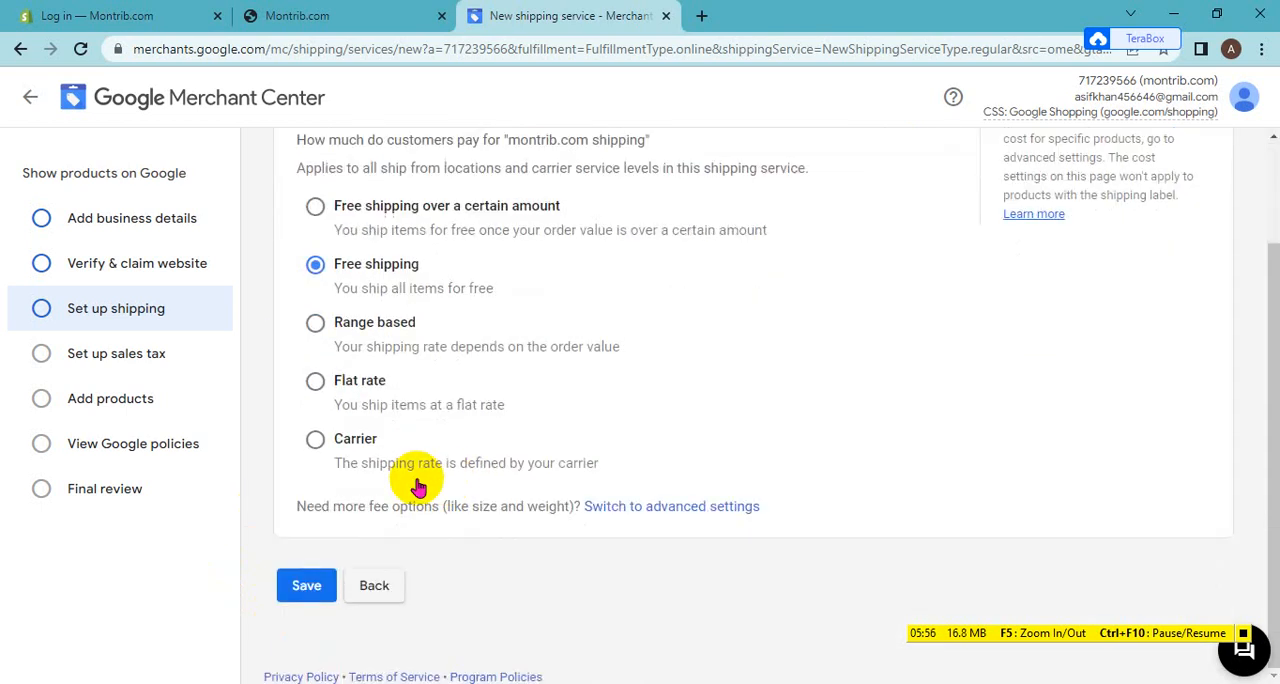
left_click(310, 588)
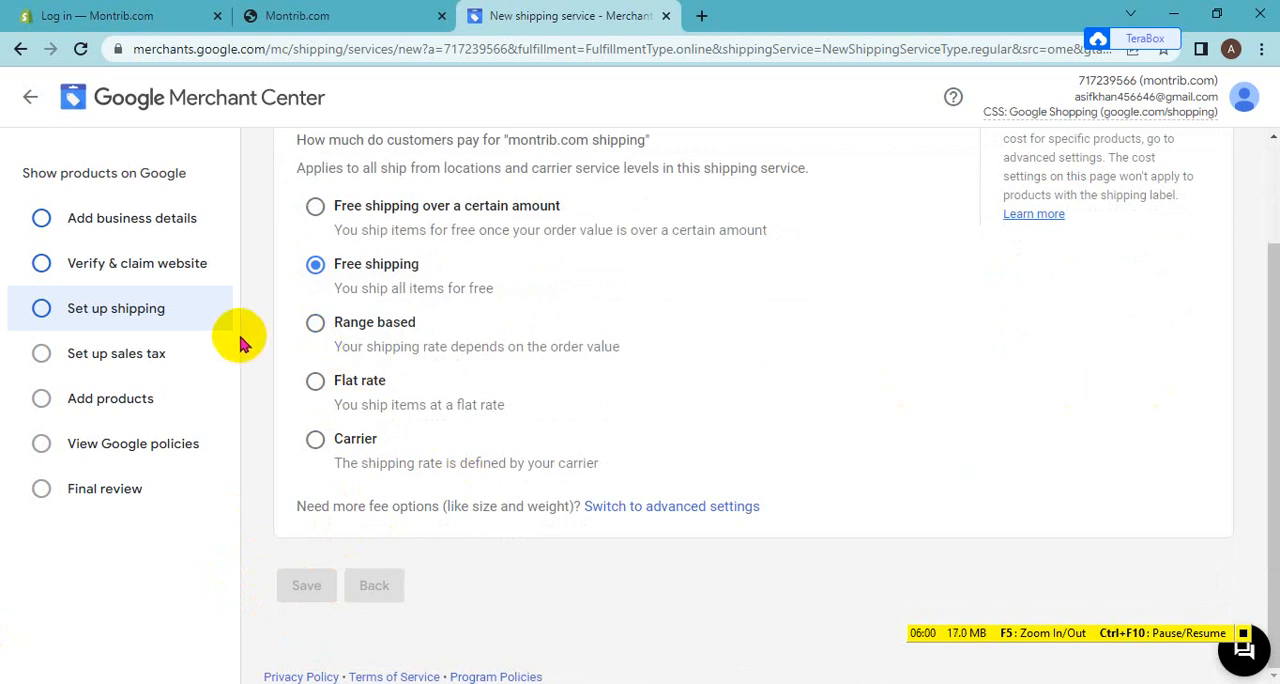
scroll(400, 343, "down", 1)
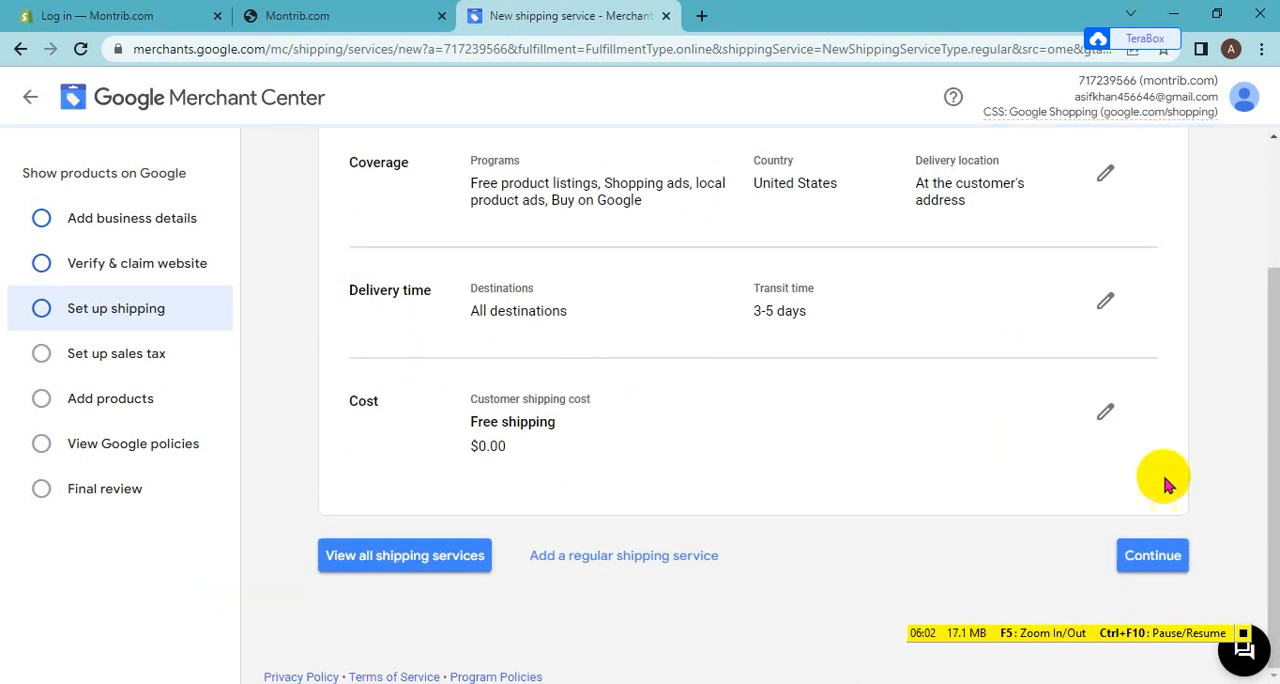
left_click(1157, 552)
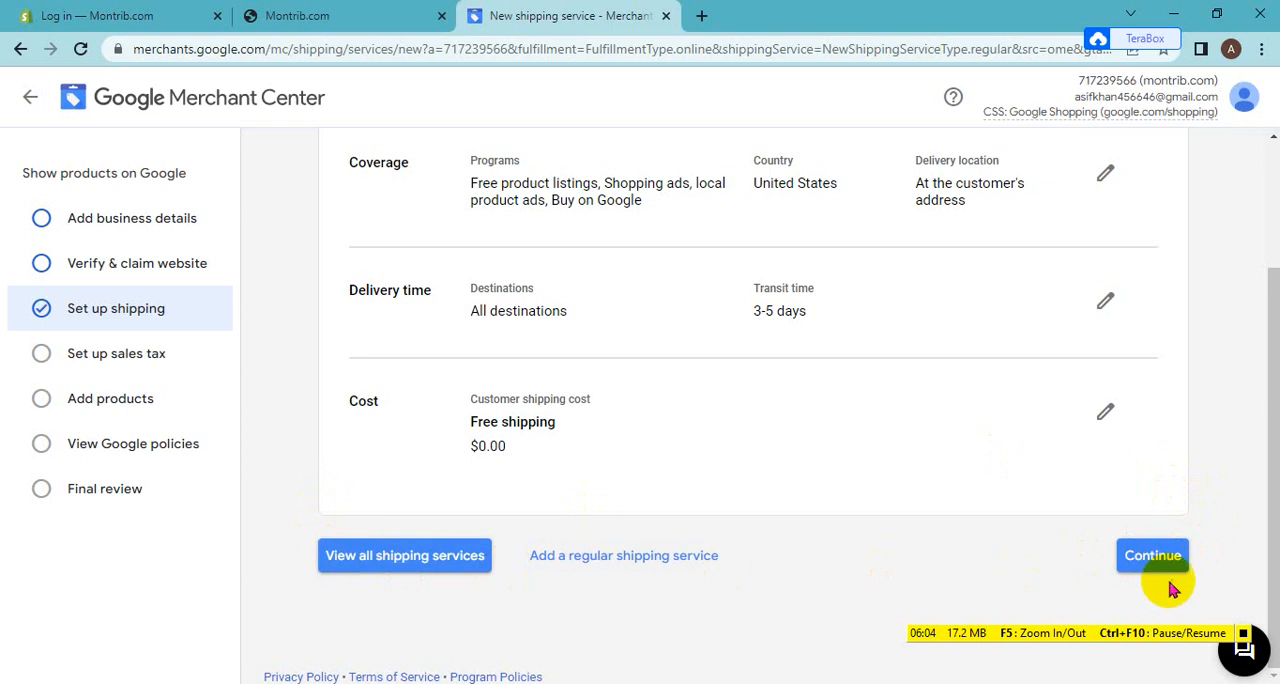
left_click(1158, 562)
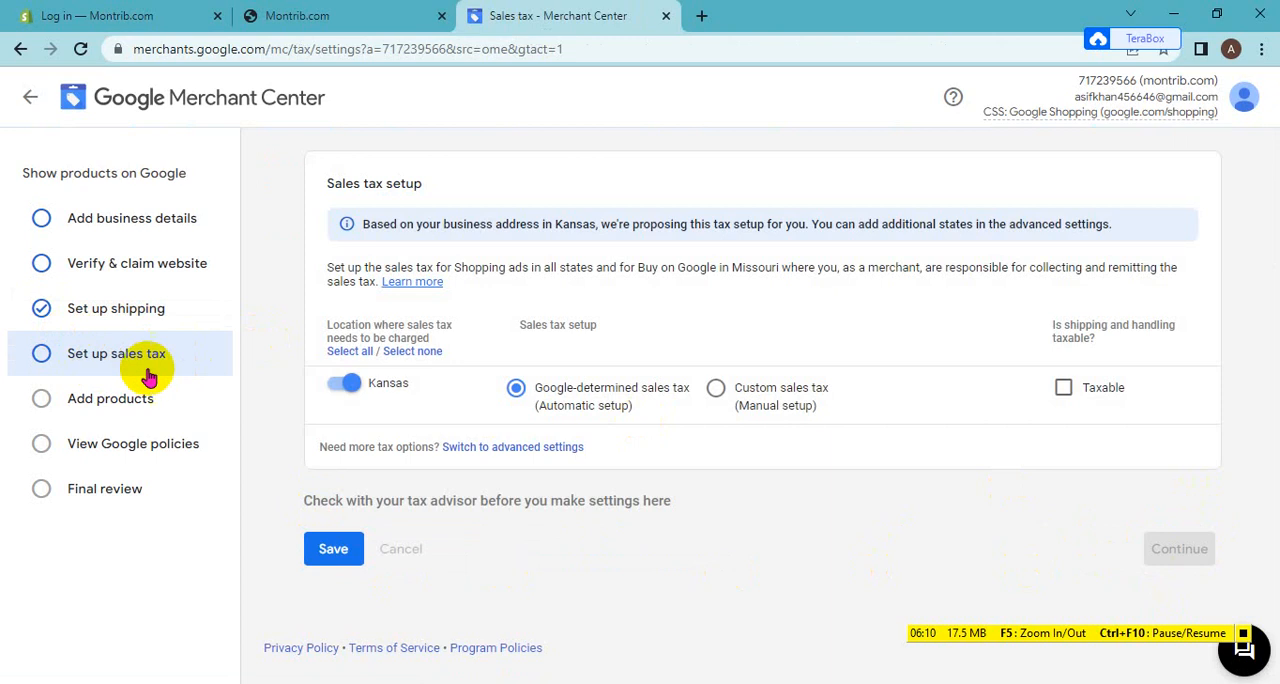
- Turn off sales tax collection for Kansas, save the setting, and continue to adding products
left_click(343, 385)
left_click(335, 549)
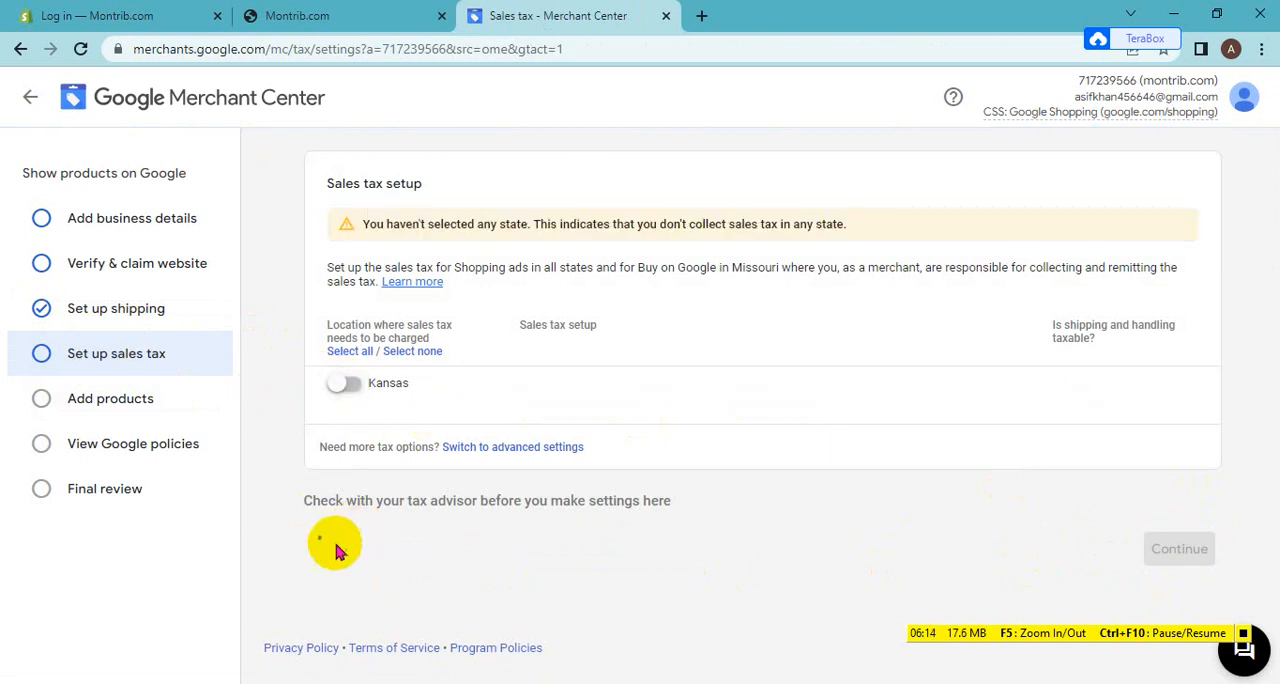
scroll(337, 503, "down", 20)
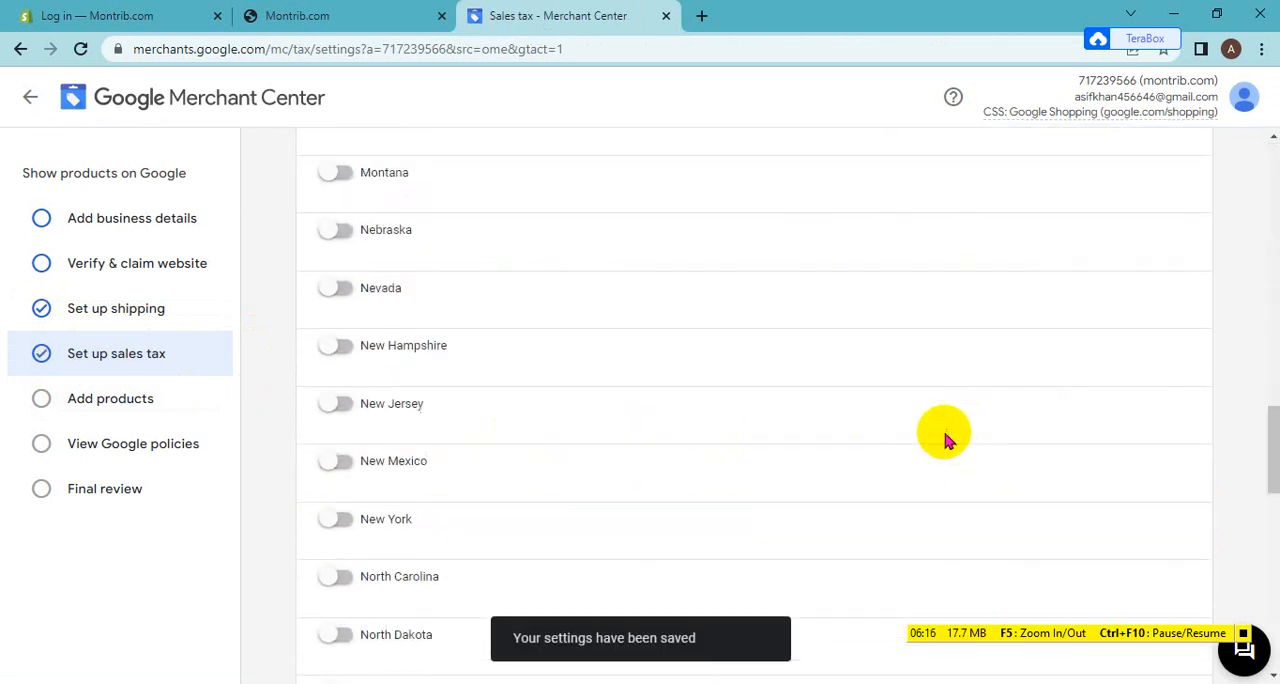
scroll(438, 602, "down", 5)
left_click(1168, 576)
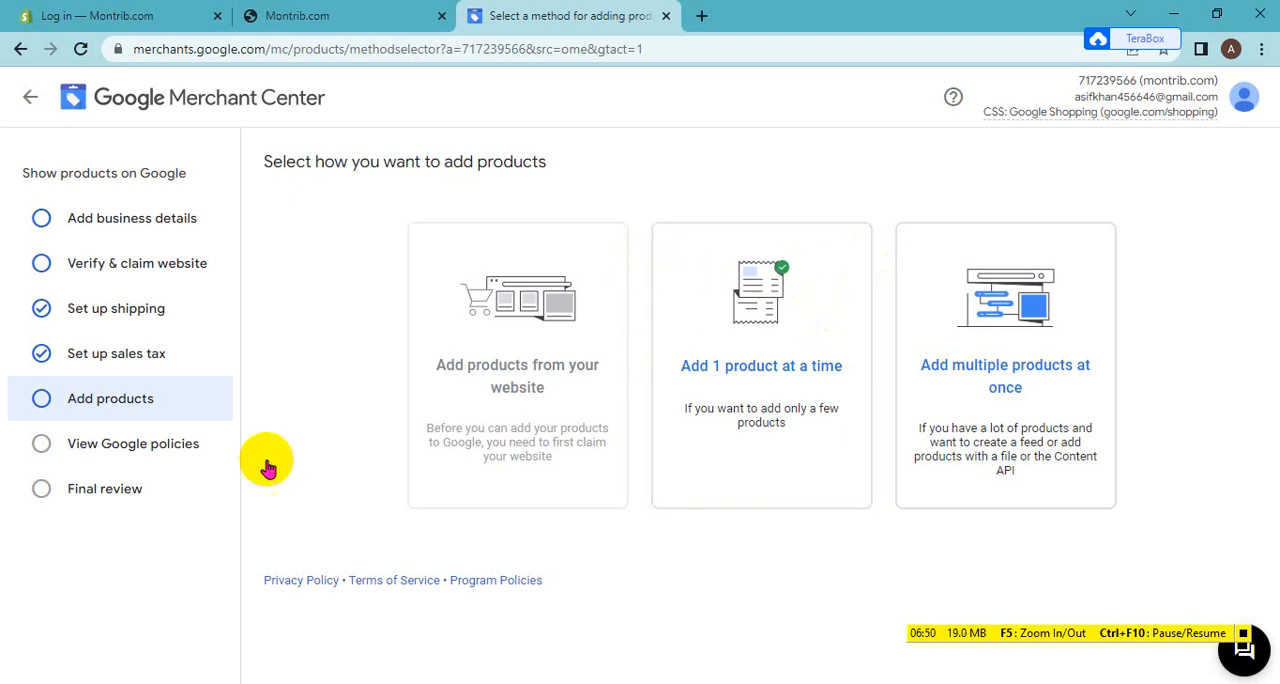
- Go through the Google policies pages, starting with refunds and returns, and start the final review
left_click(139, 451)
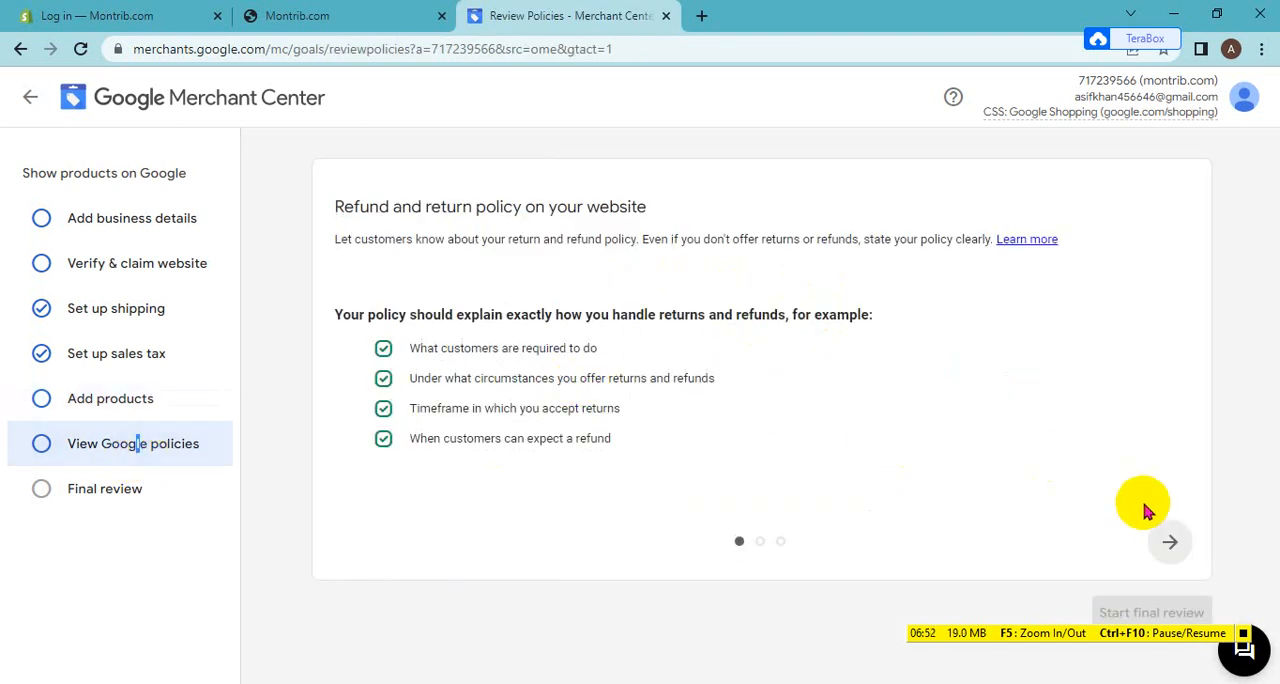
left_click(1168, 541)
left_click(1166, 540)
left_click(1157, 611)
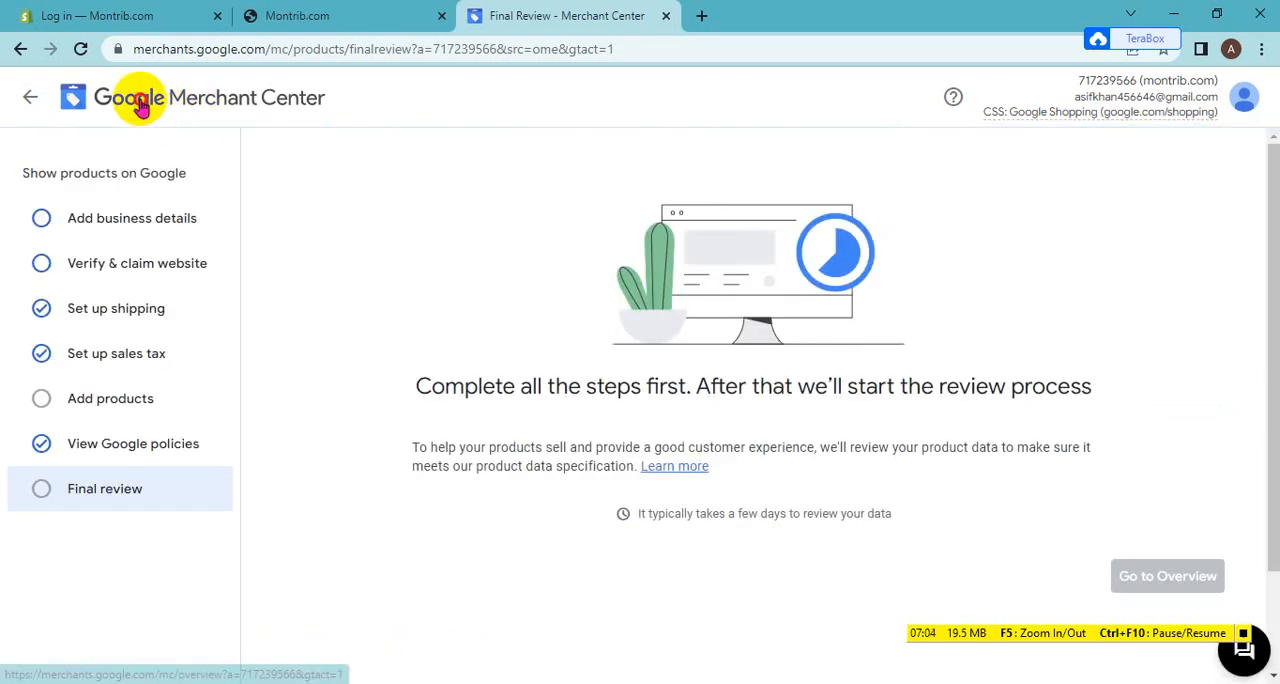
- Return to the account overview and look through the available tools and settings
left_click(136, 98)
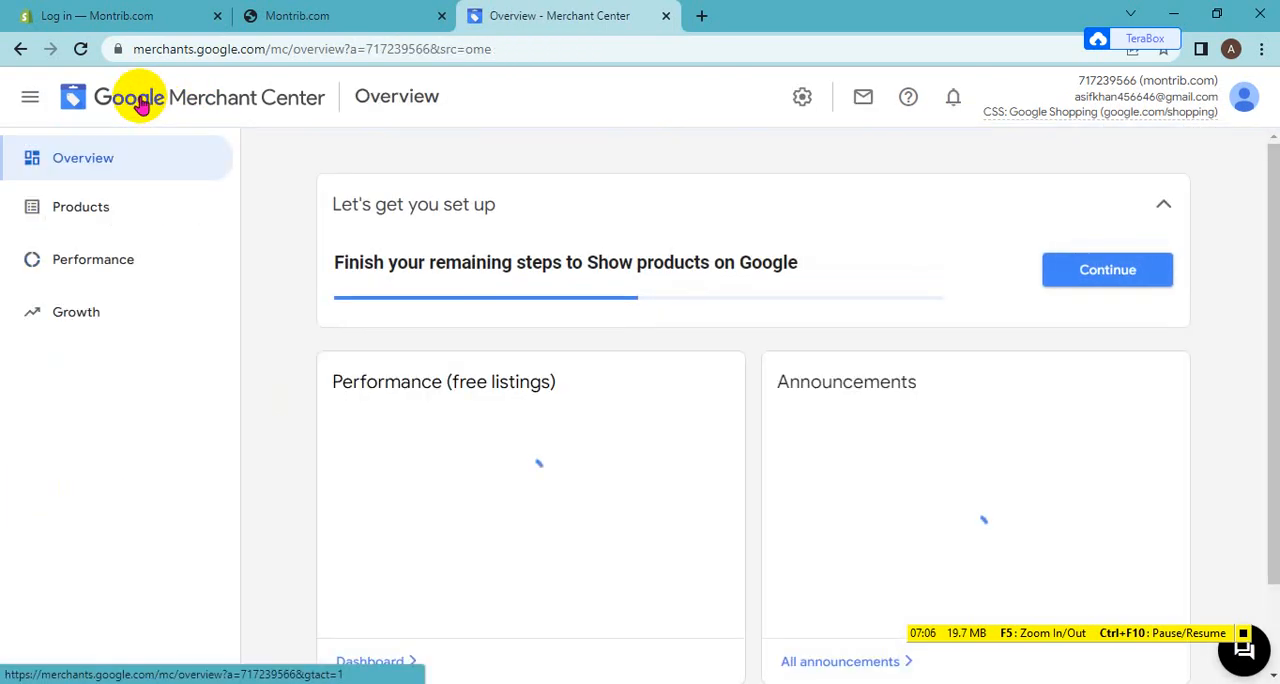
left_click(785, 108)
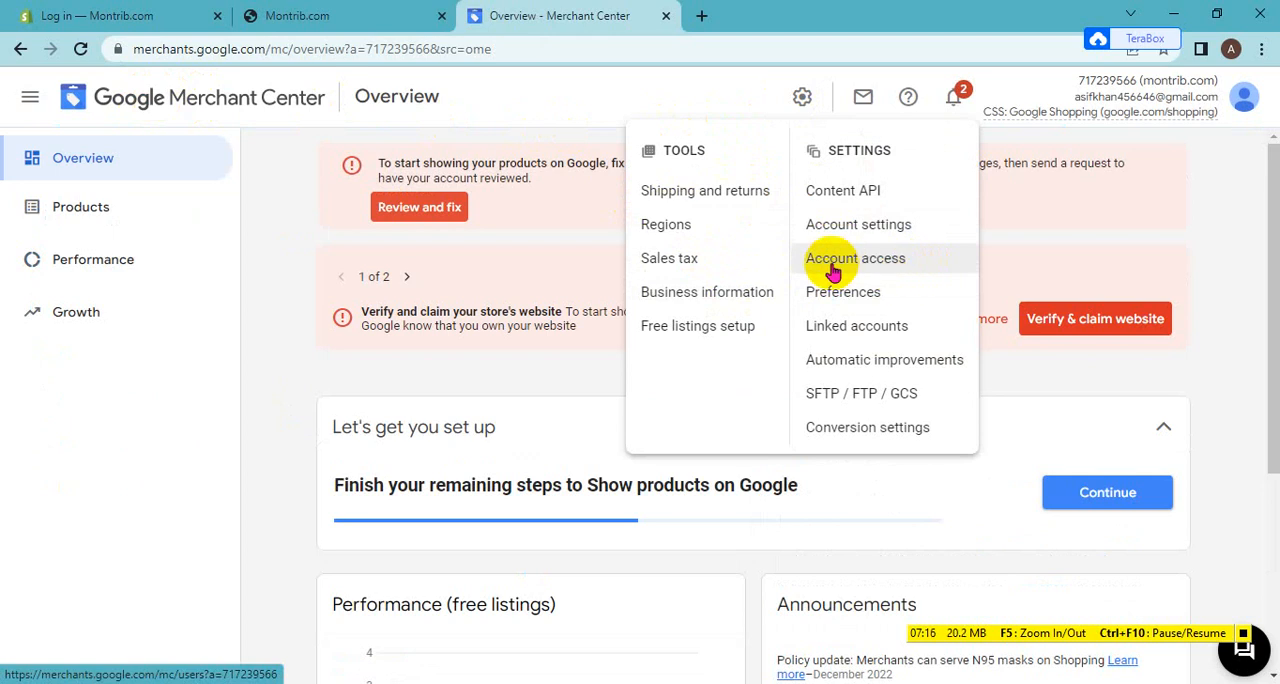
scroll(329, 451, "down", 3)
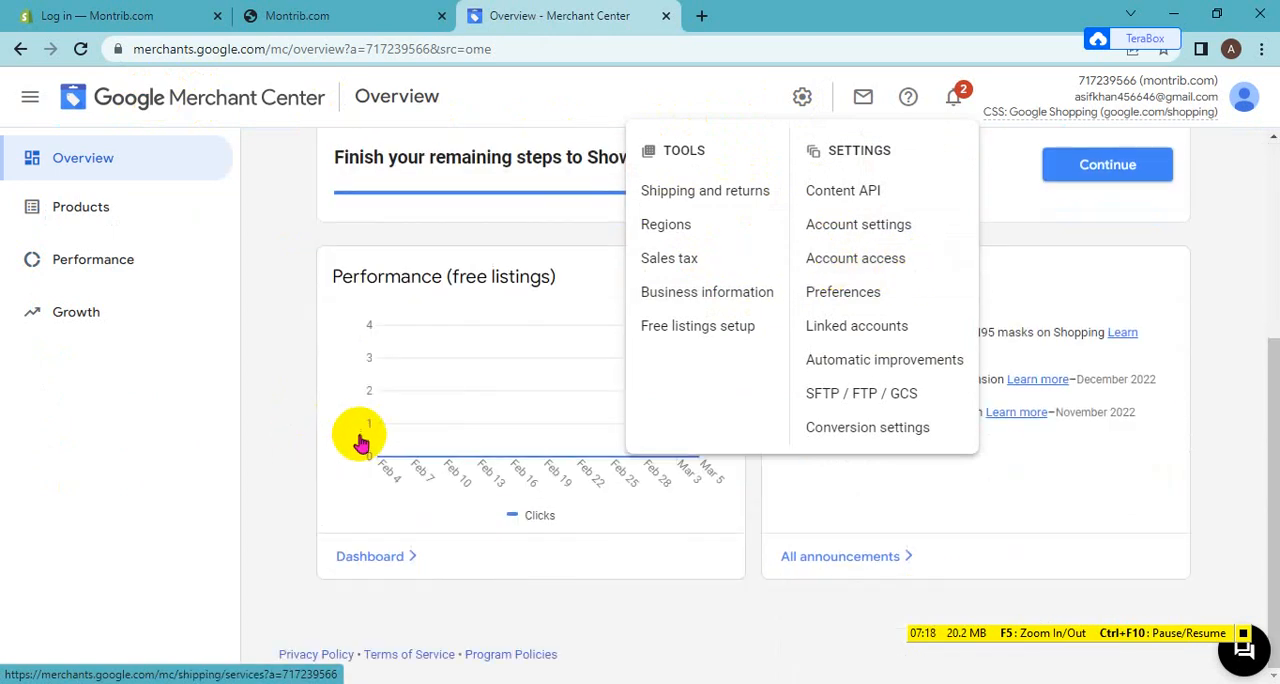
scroll(365, 437, "up", 3)
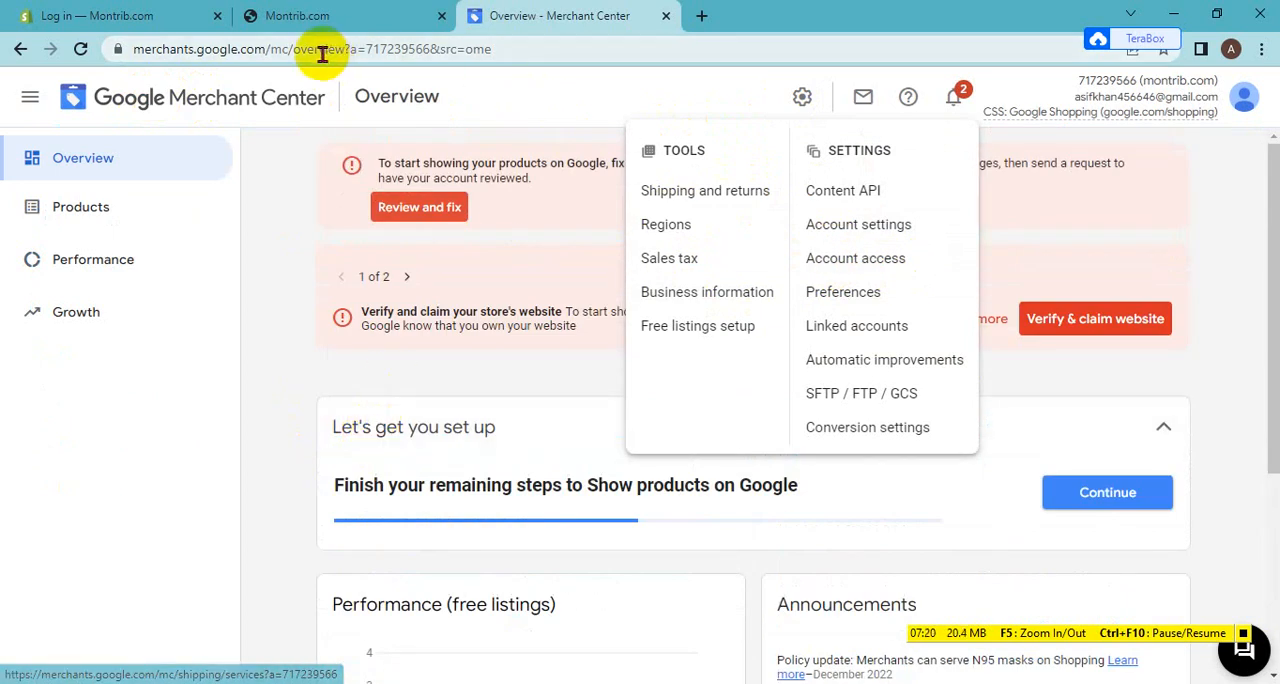
left_click(562, 125)
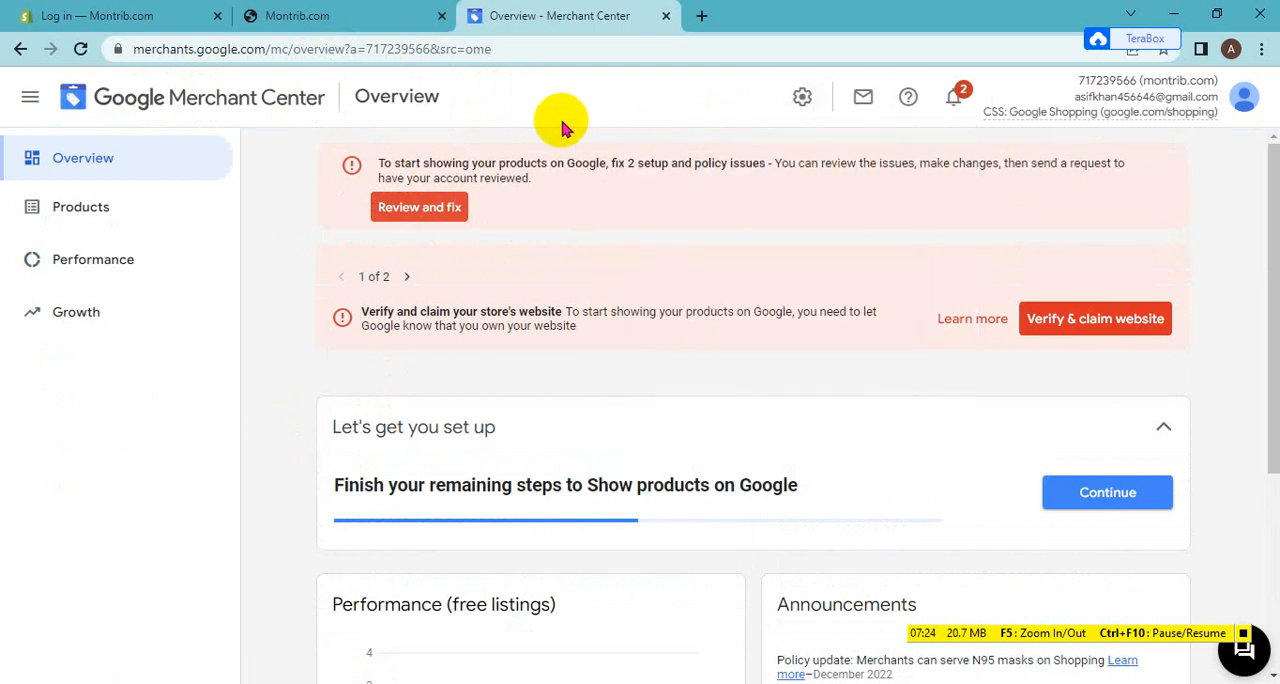